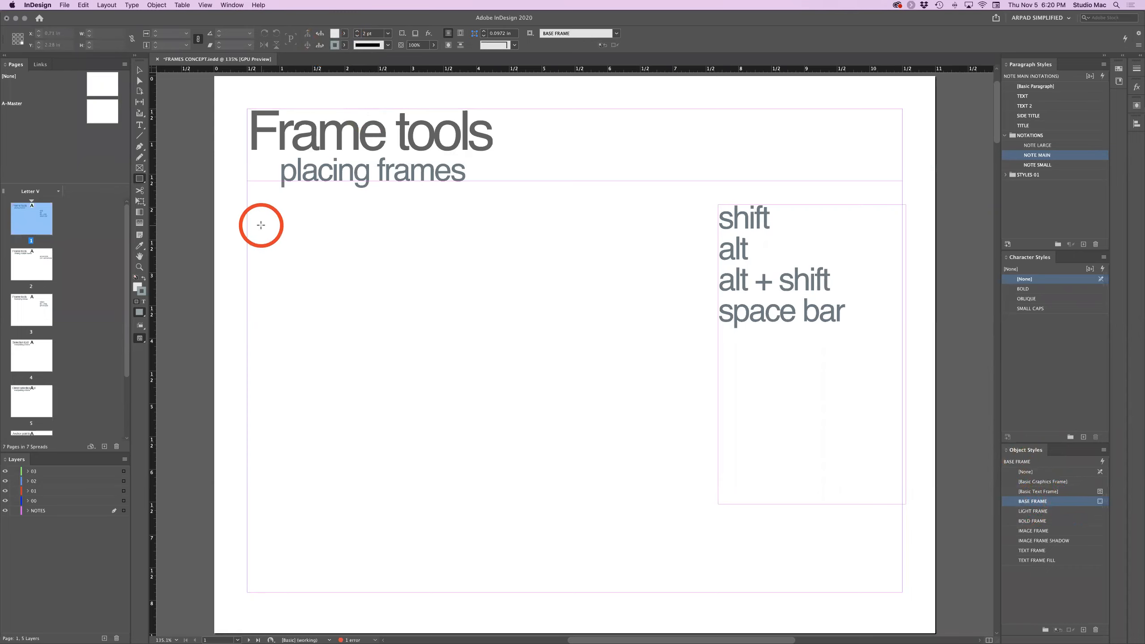
Step: Draw a rectangular frame about 1.87 × 1.22 in below the heading and a square frame about 1.22 in beside it
left_click_drag(261, 213, 383, 293)
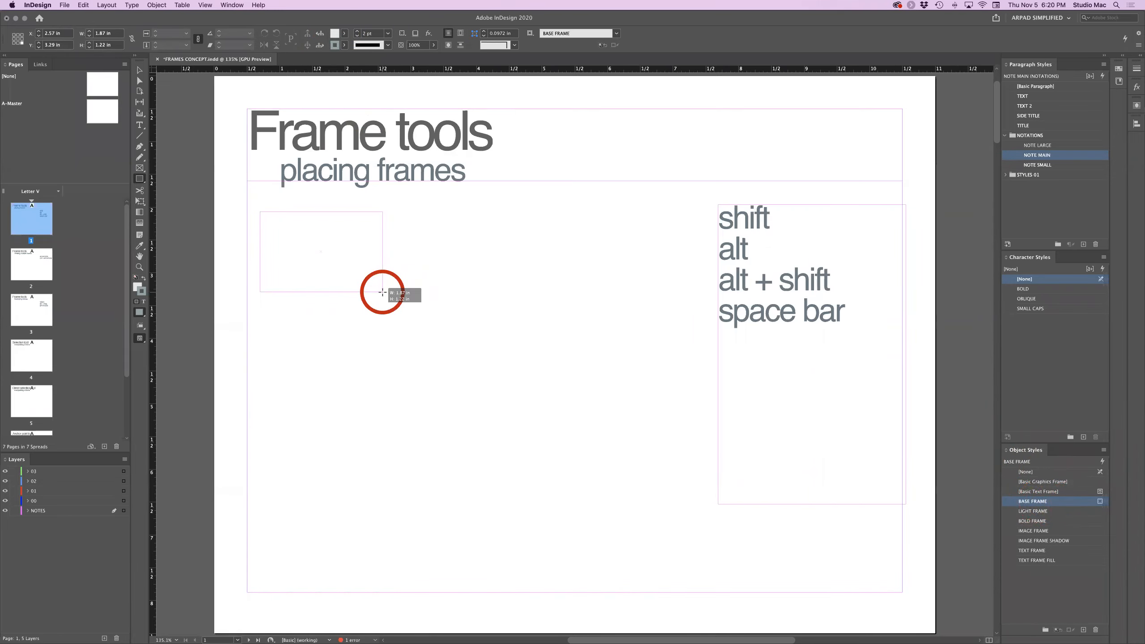
left_click_drag(383, 292, 382, 292)
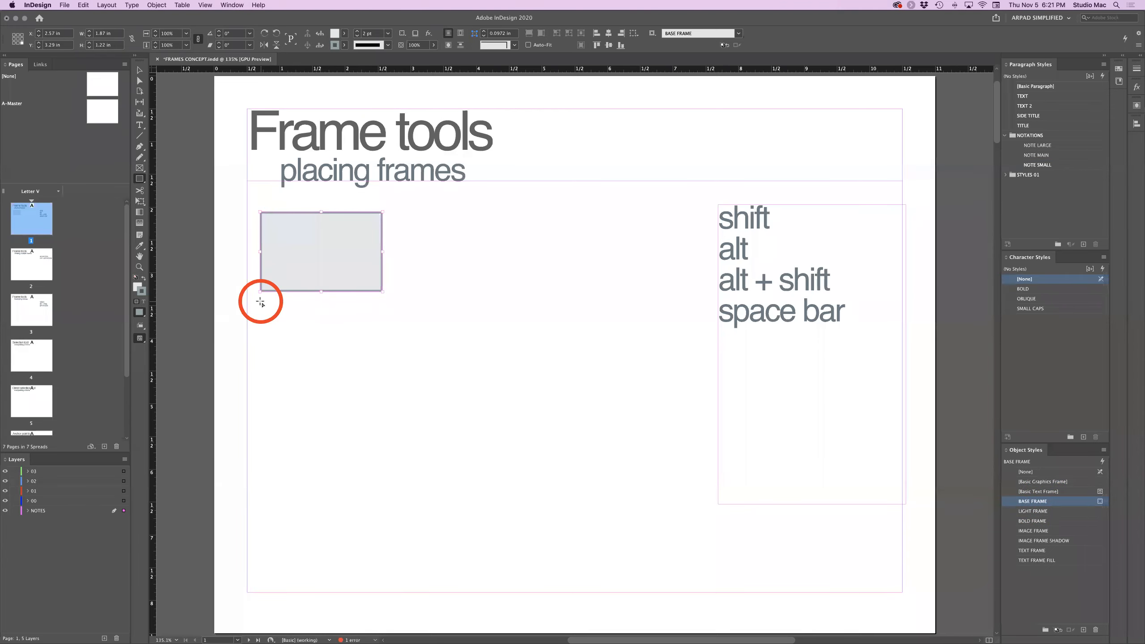
left_click_drag(400, 211, 479, 302)
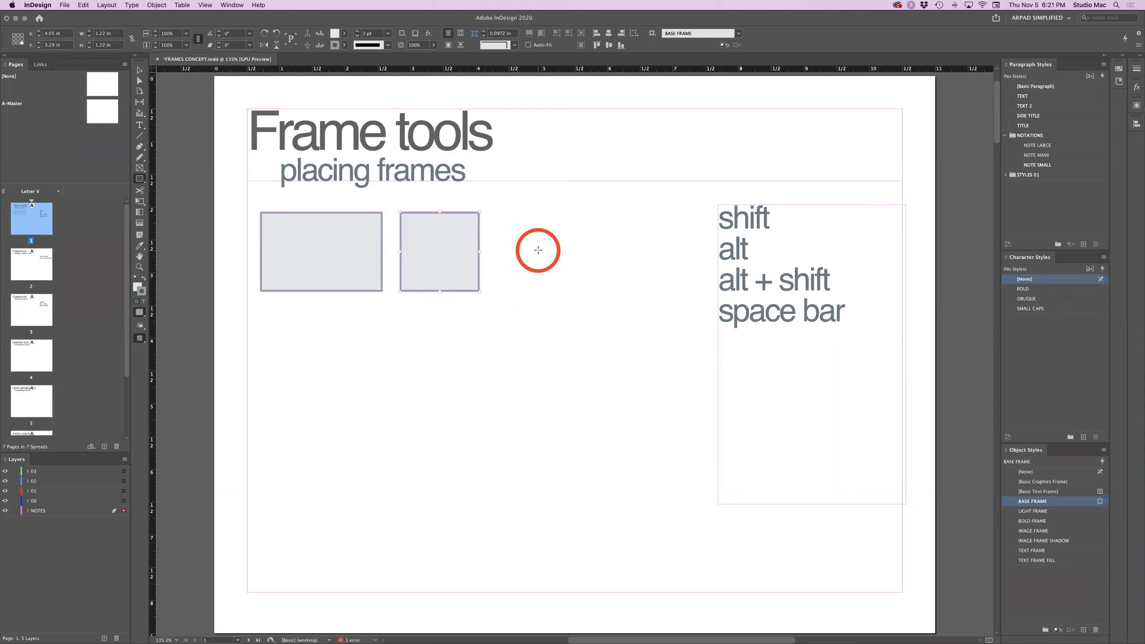
mouse_move(538, 250)
left_mouse_down()
mouse_move(571, 281)
mouse_move(578, 306)
mouse_move(567, 325)
mouse_move(652, 323)
mouse_move(548, 260)
mouse_move(543, 321)
mouse_move(578, 332)
mouse_move(570, 298)
mouse_move(577, 316)
left_mouse_up()
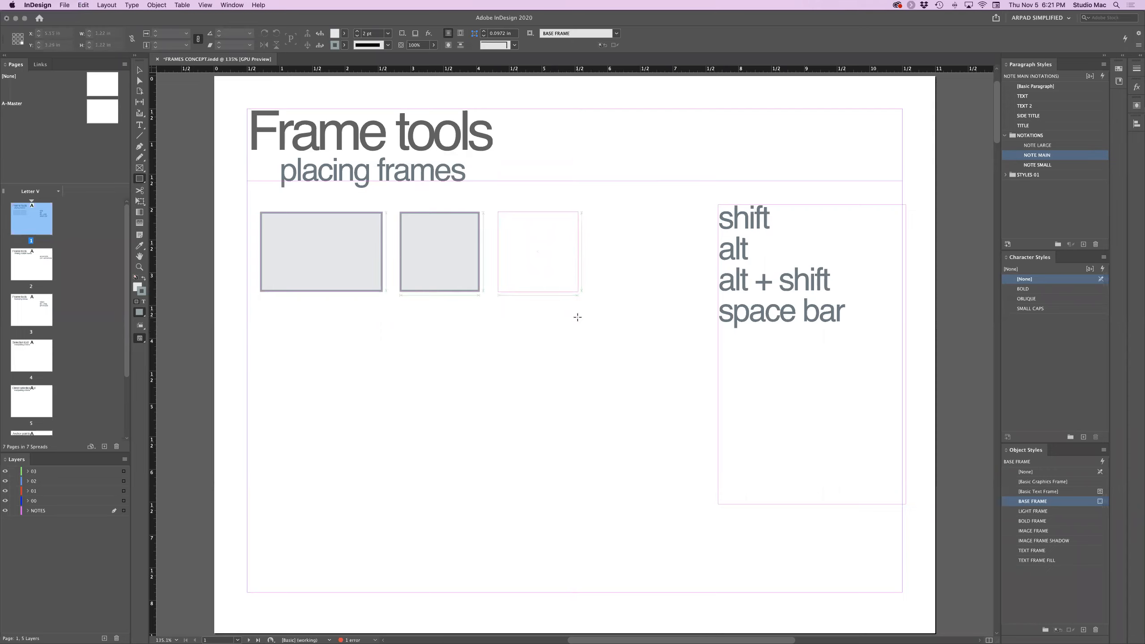
left_click_drag(578, 318, 578, 321)
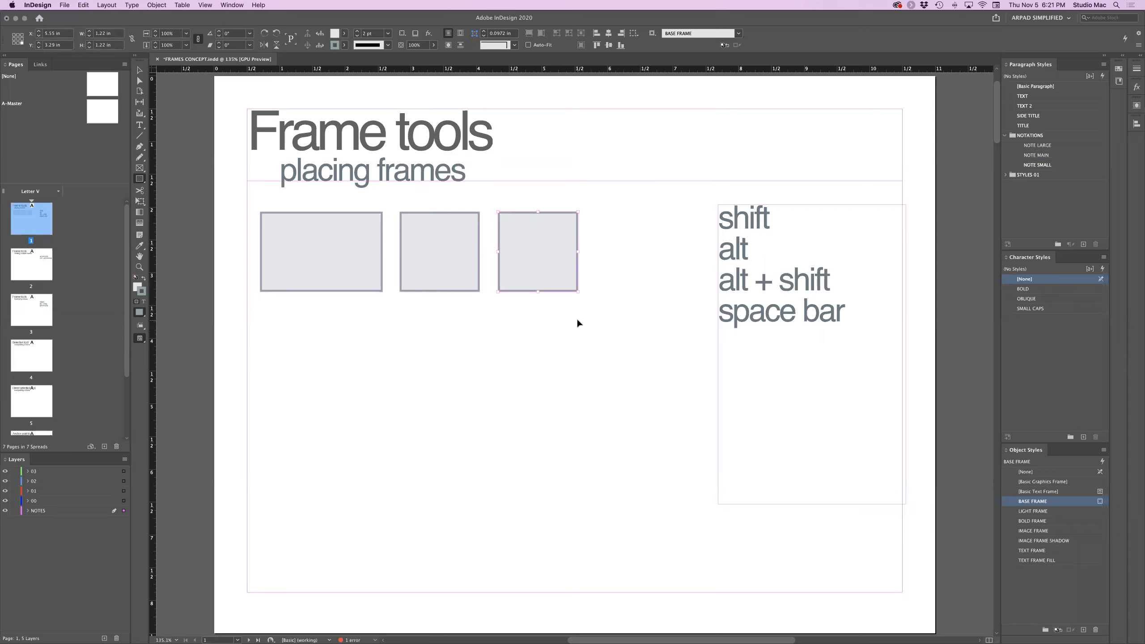
key("super+z")
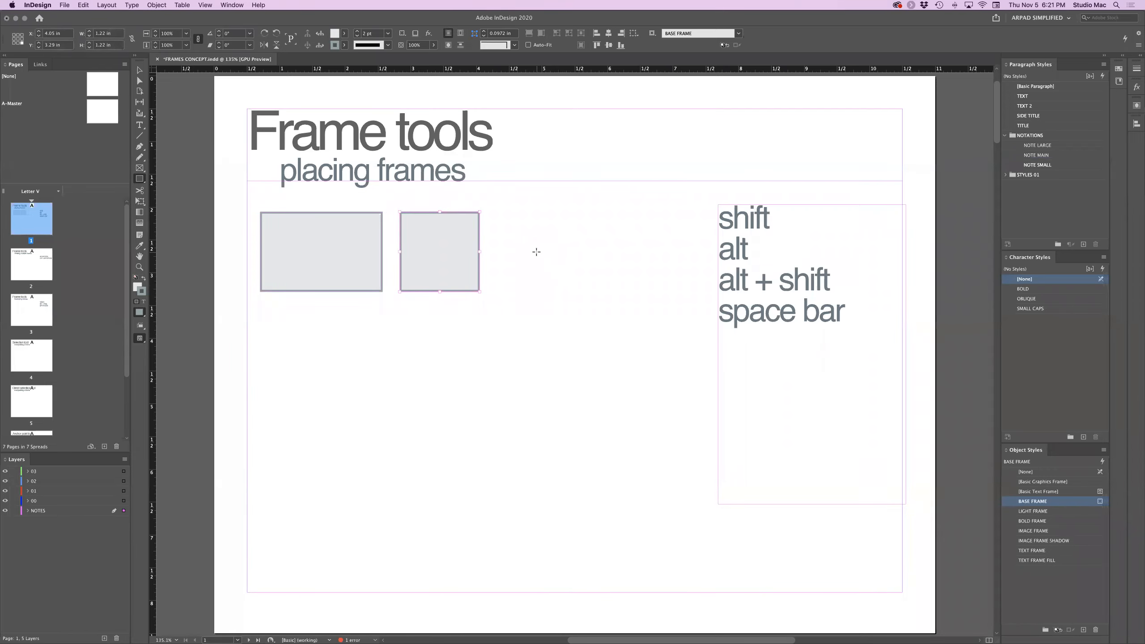
Step: Draw a third frame from its center as a 1.22 in square, and a 1.335 in square overlapping its lower-right corner
left_click_drag(537, 252, 577, 299)
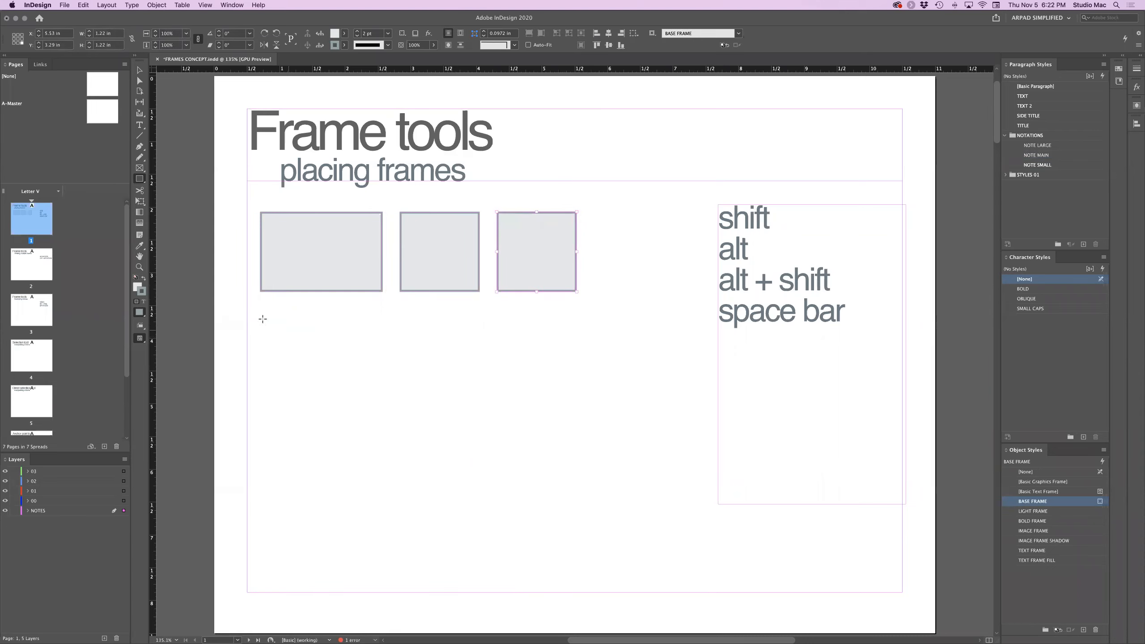
left_click_drag(261, 310, 352, 396)
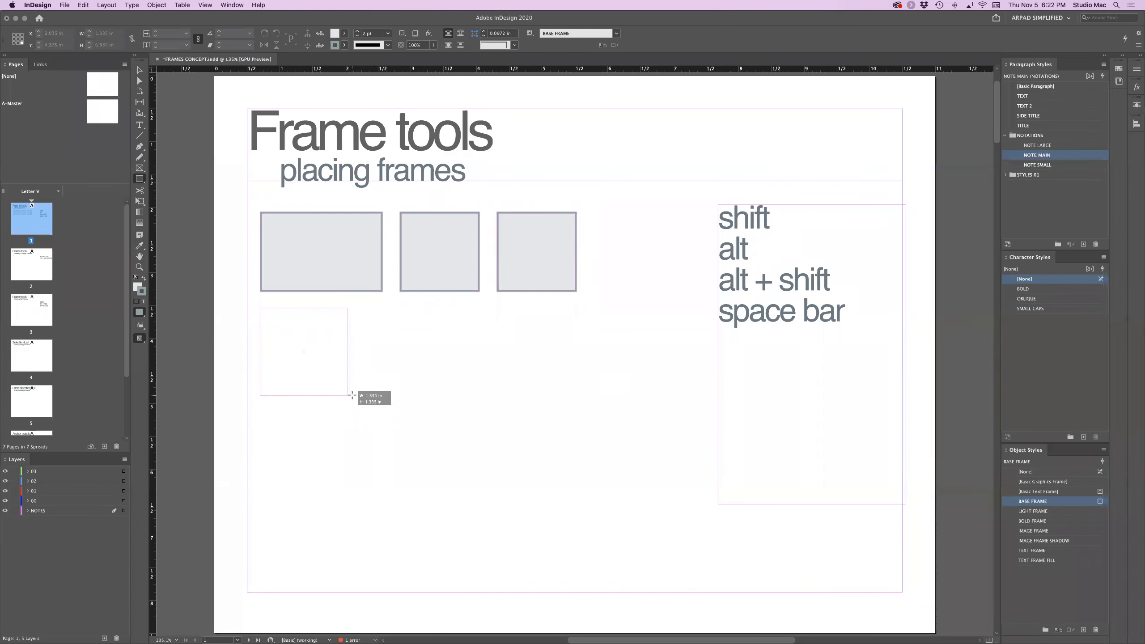
mouse_move(352, 395)
left_mouse_down()
mouse_move(356, 384)
mouse_move(366, 403)
mouse_move(404, 350)
mouse_move(568, 361)
mouse_move(633, 340)
left_mouse_up()
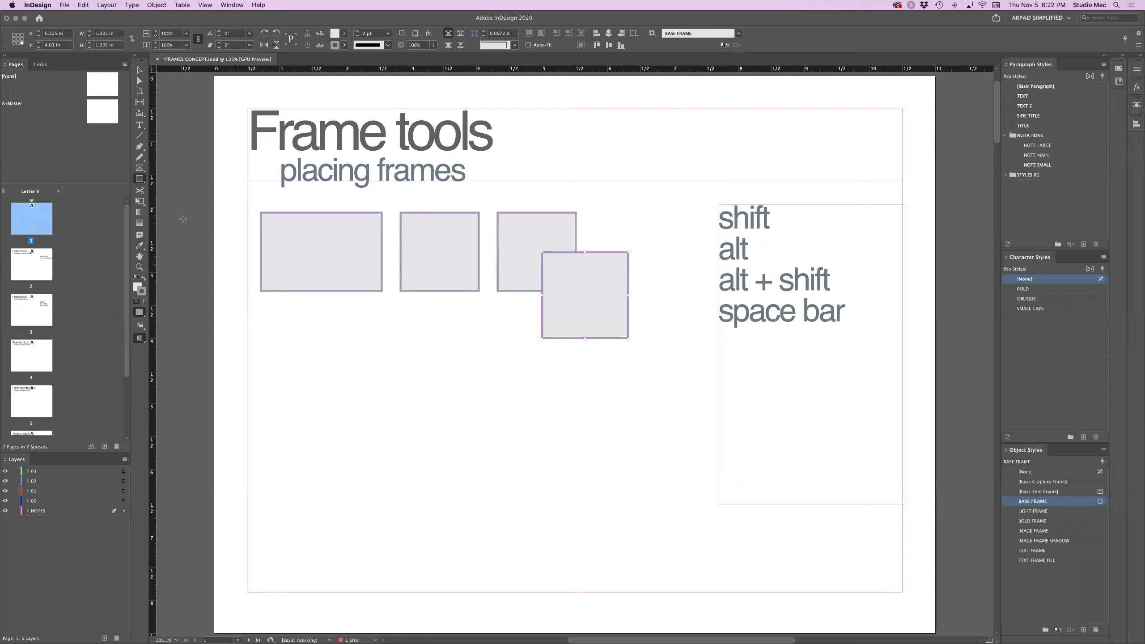
Step: Draw a circular frame about 1.22 in across directly beneath the second frame, and deselect everything
left_click_drag(136, 179, 166, 199)
left_click_drag(439, 333, 479, 378)
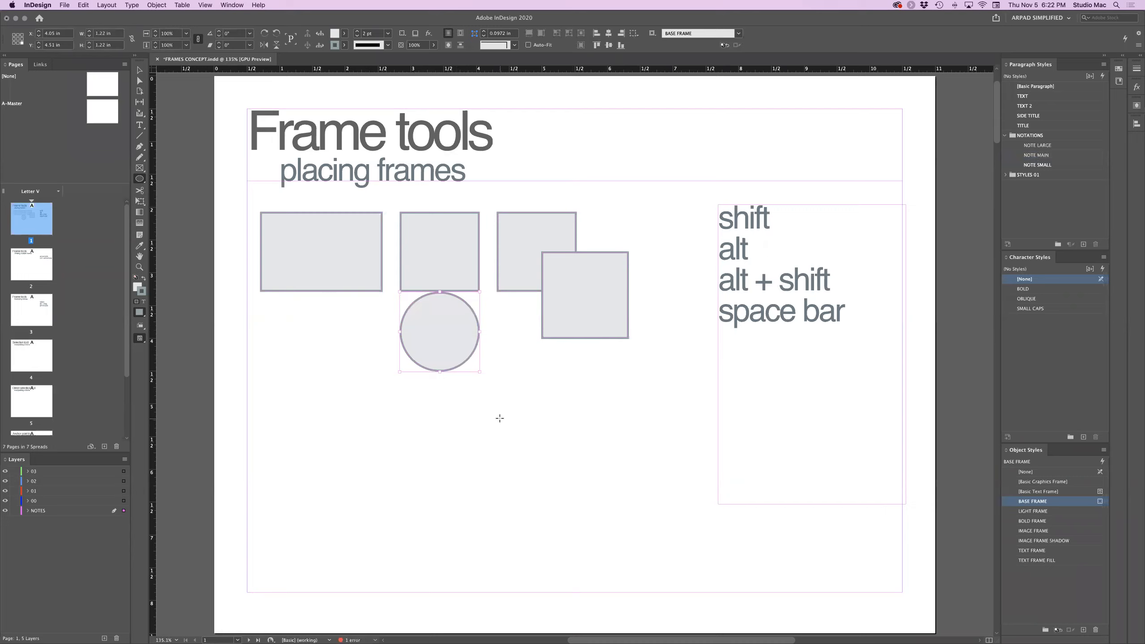
left_click(139, 69)
left_click(437, 273)
left_click(343, 392)
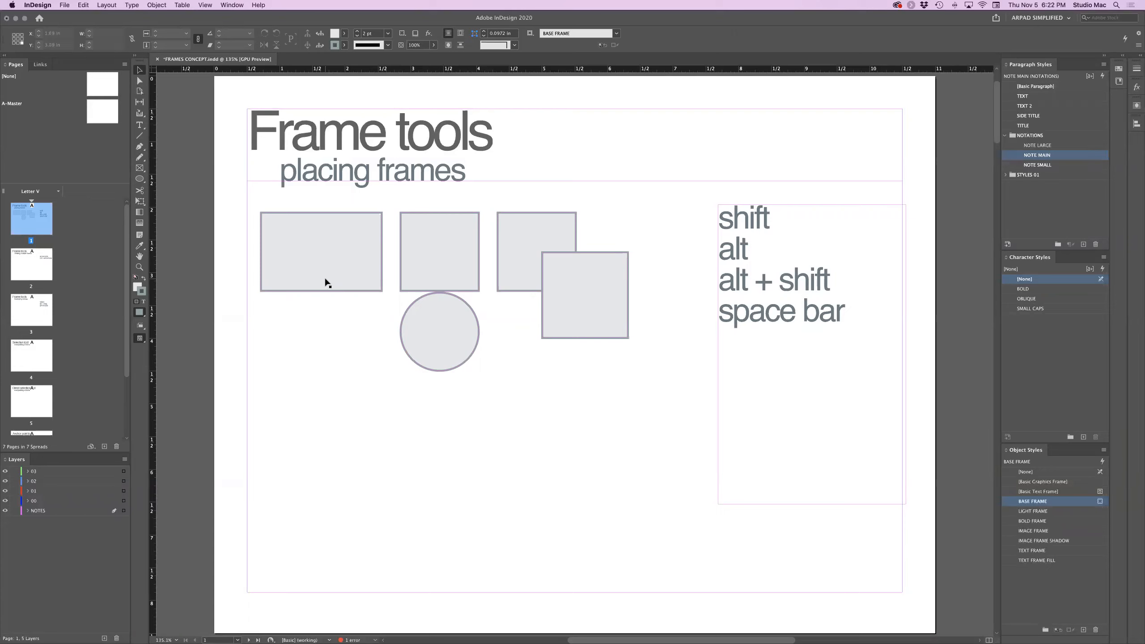
Step: Duplicate the wide rectangle and the square beside it straight down to form a lower row
left_click_drag(328, 282, 328, 460)
left_click(424, 266)
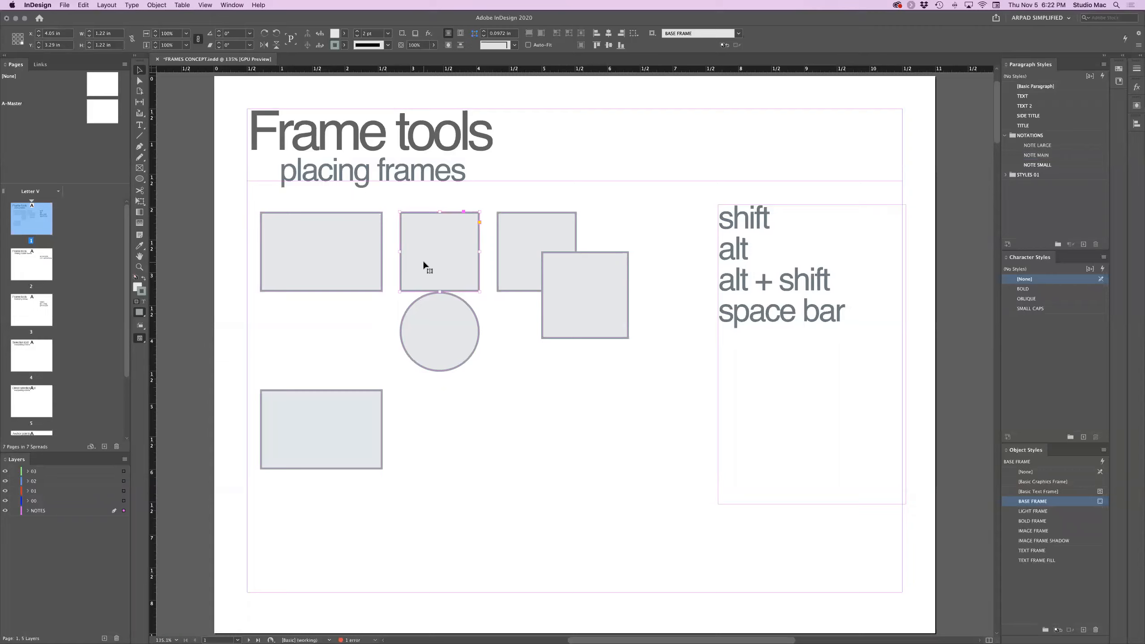
left_click_drag(424, 265, 419, 443)
Step: Set the copied rectangle's reference point to its upper-left corner and its position to X 1 in, Y 4 in
left_click(321, 412)
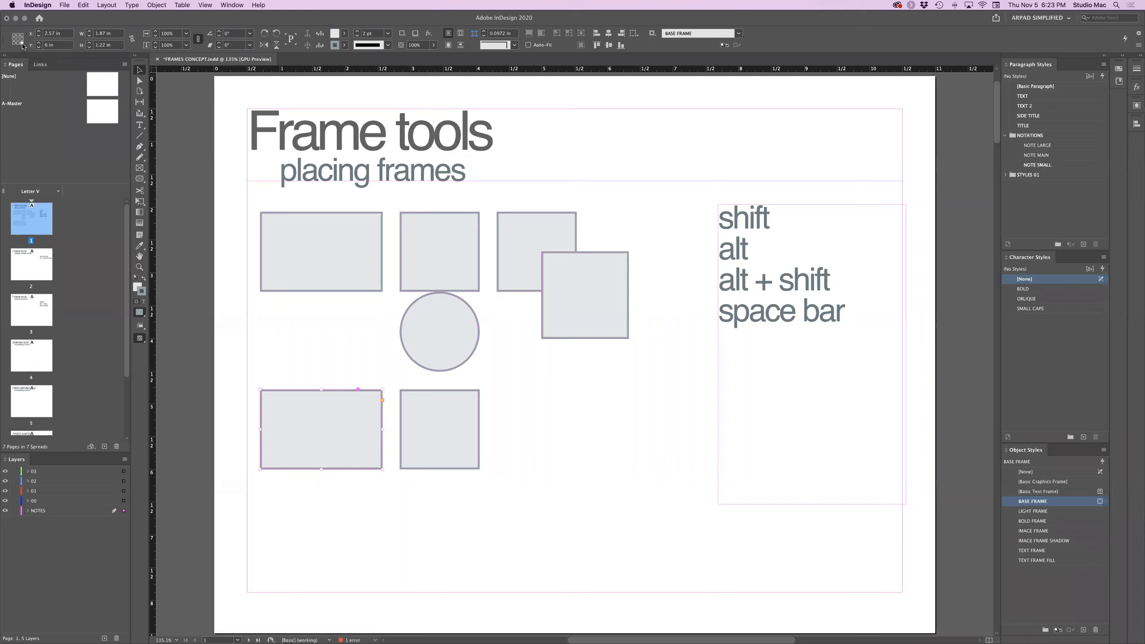
left_click(14, 37)
key("super+6")
type("1")
key("Tab")
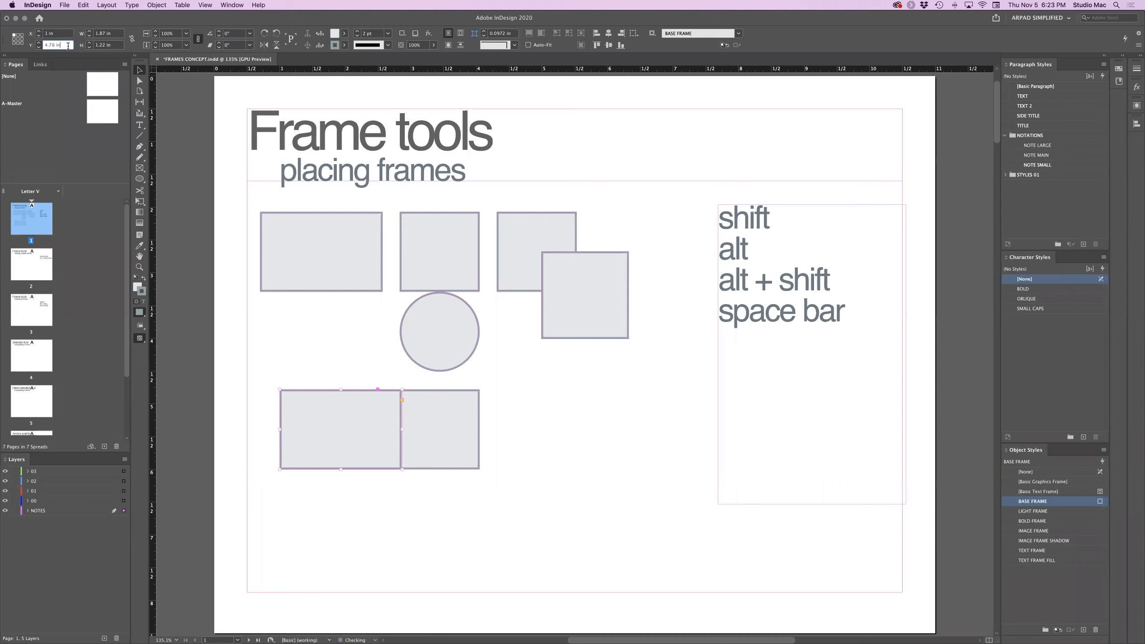
type("4")
key("Return")
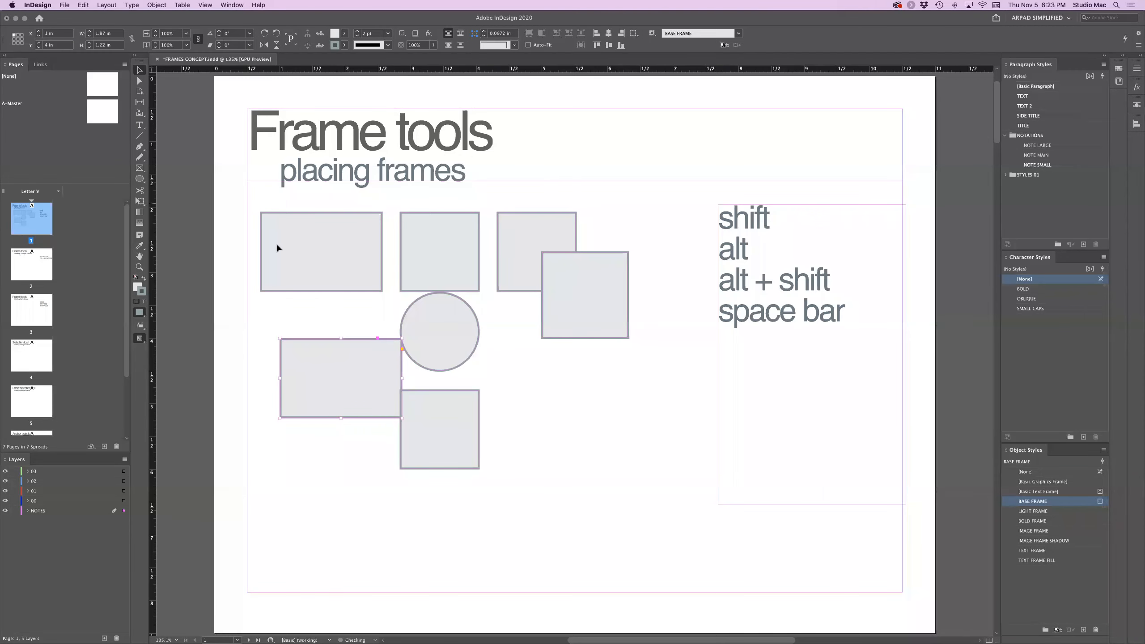
Step: Set the copied rectangle's Y position to 5 in and move the copied square to about X 3.25 in, Y 5.08 in
left_click(31, 45)
type("5")
key("Return")
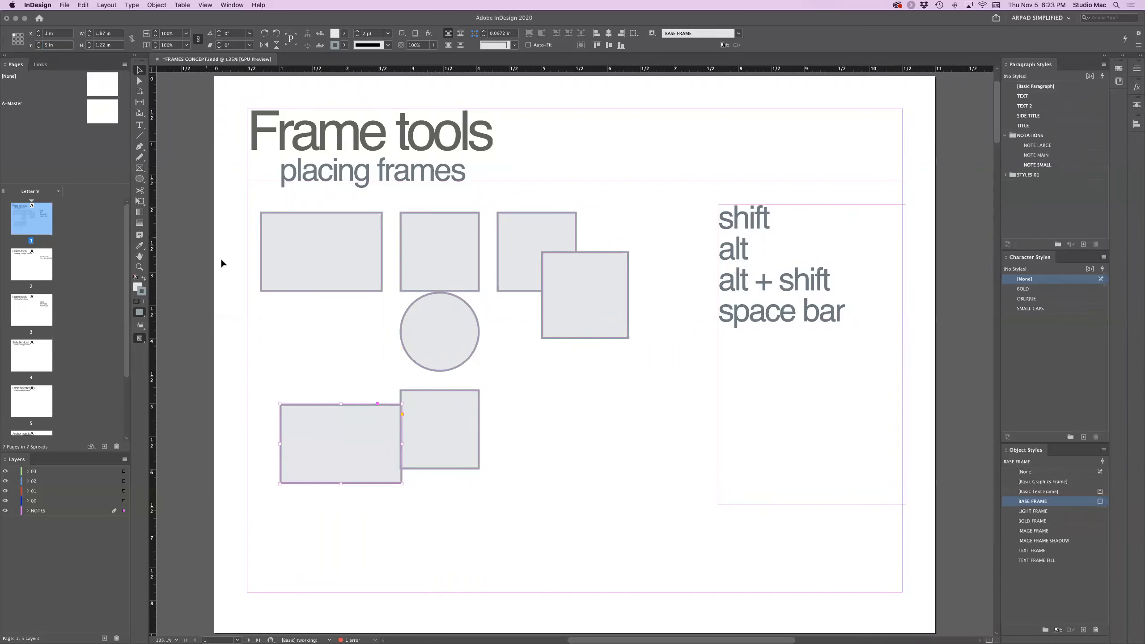
left_click_drag(430, 427, 452, 446)
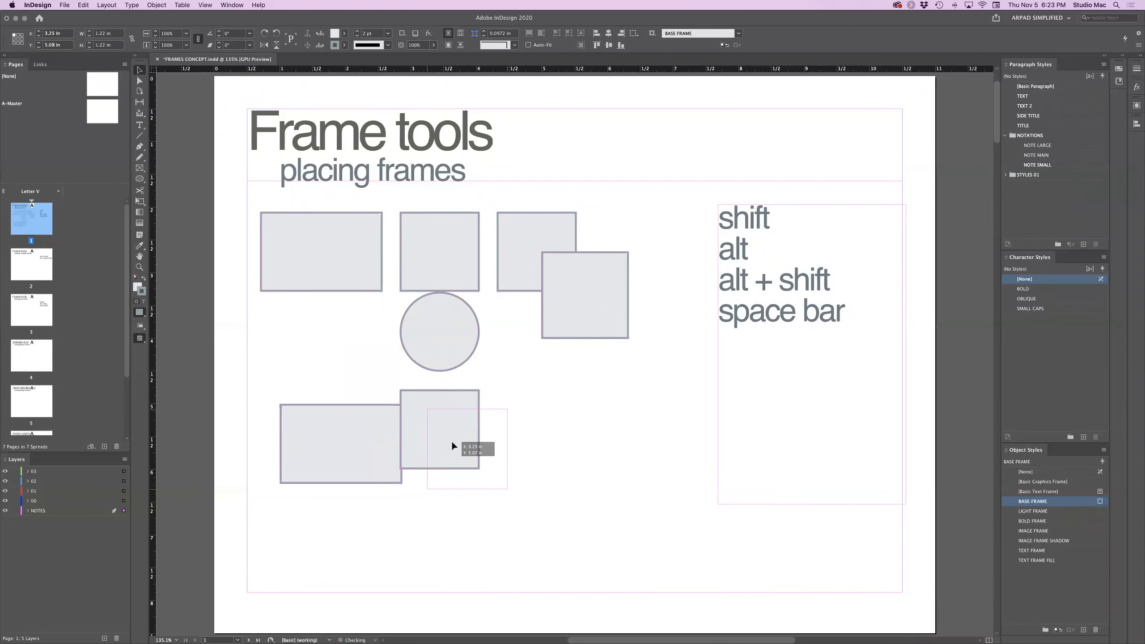
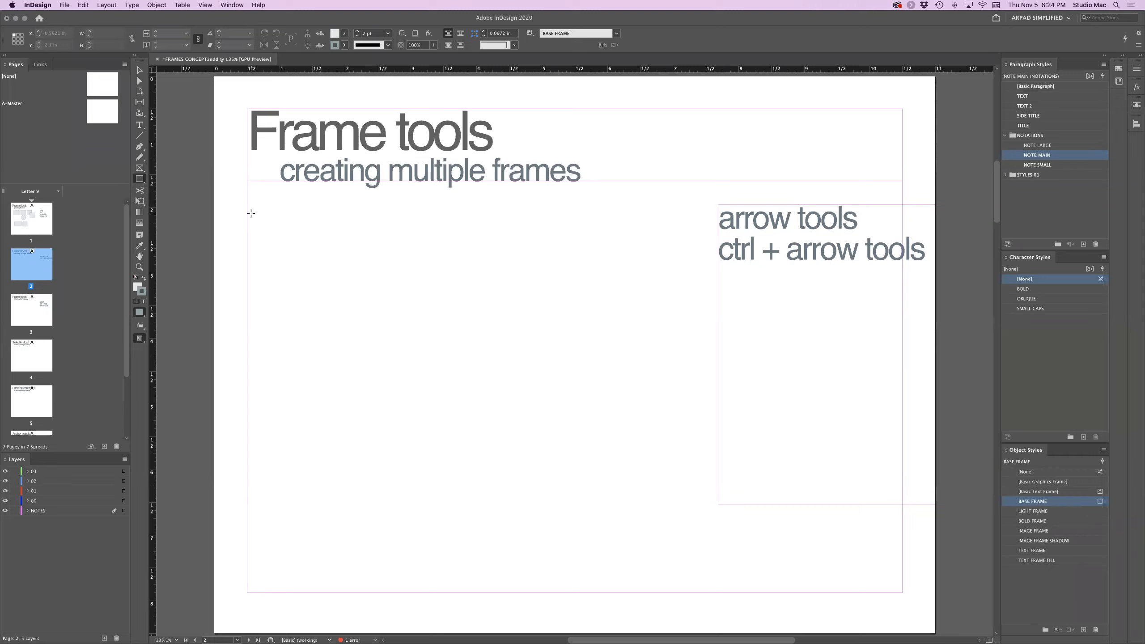
Step: Draw a frame area about 6.68 × 1.54 in below the page 2 heading, split into five columns
left_click_drag(246, 205, 685, 306)
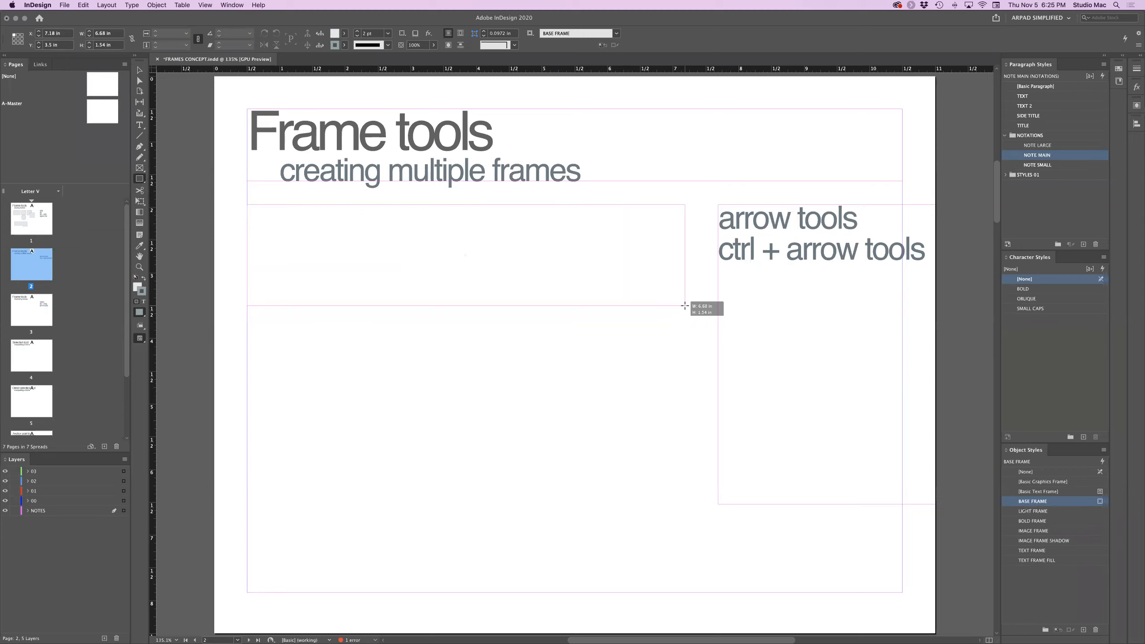
key("Right")
key("Right")
key("Right")
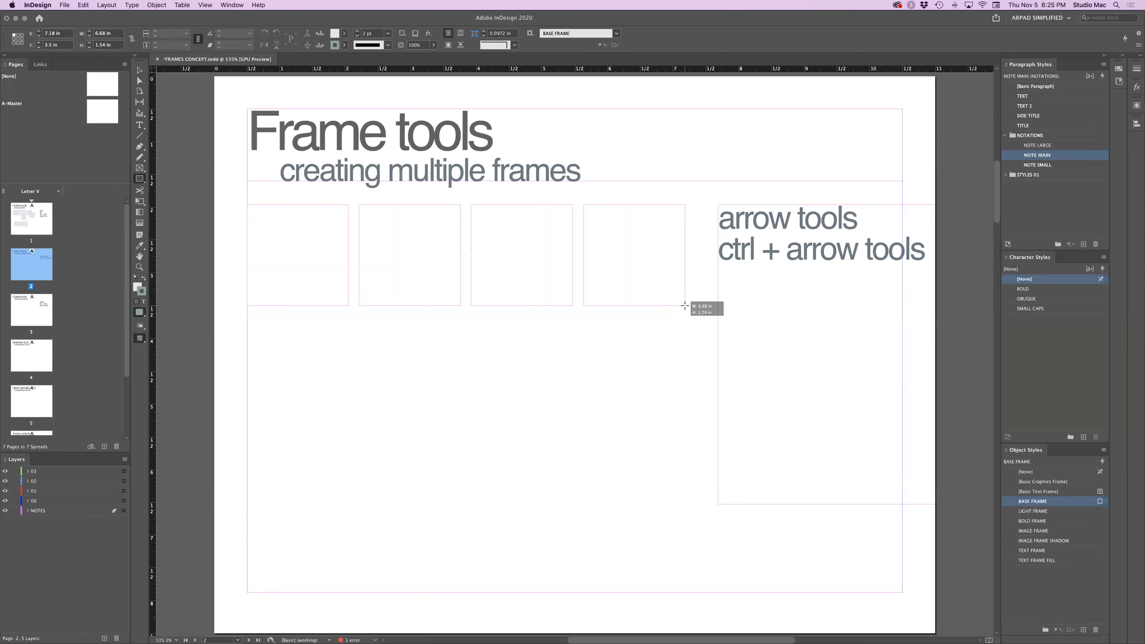
key("Left")
key("Left")
key("Right")
key("Right")
key("Right")
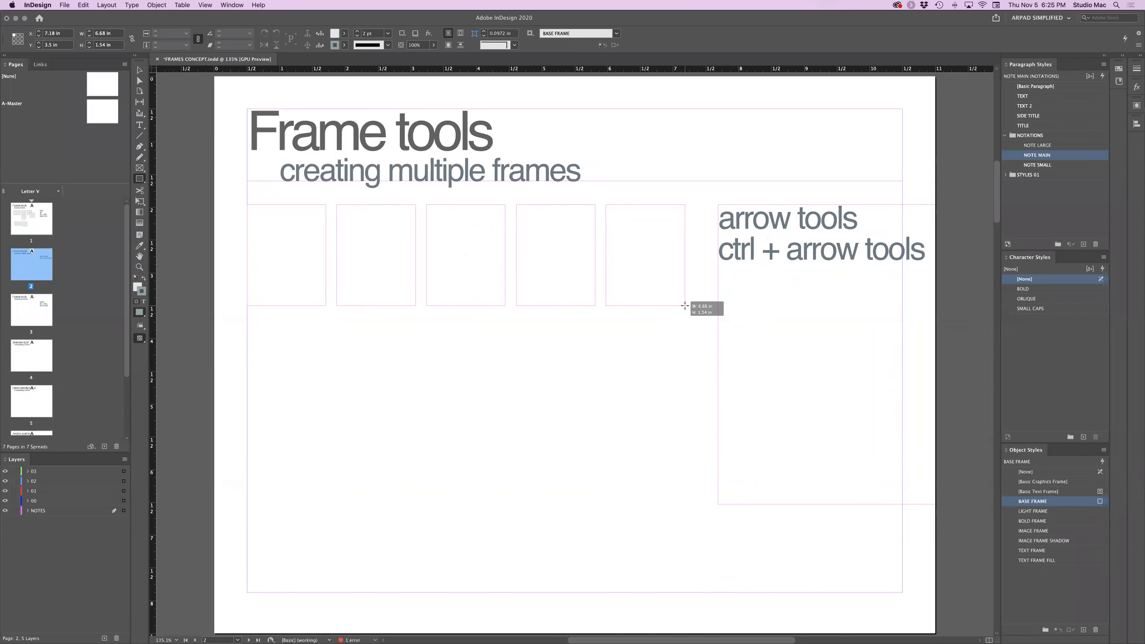
Step: Extend the area being drawn to about 6.78 × 3.85 in and split it into three rows
left_click_drag(685, 306, 691, 457)
key("Up")
key("Up")
key("Down")
key("Down")
key("Up")
key("Up")
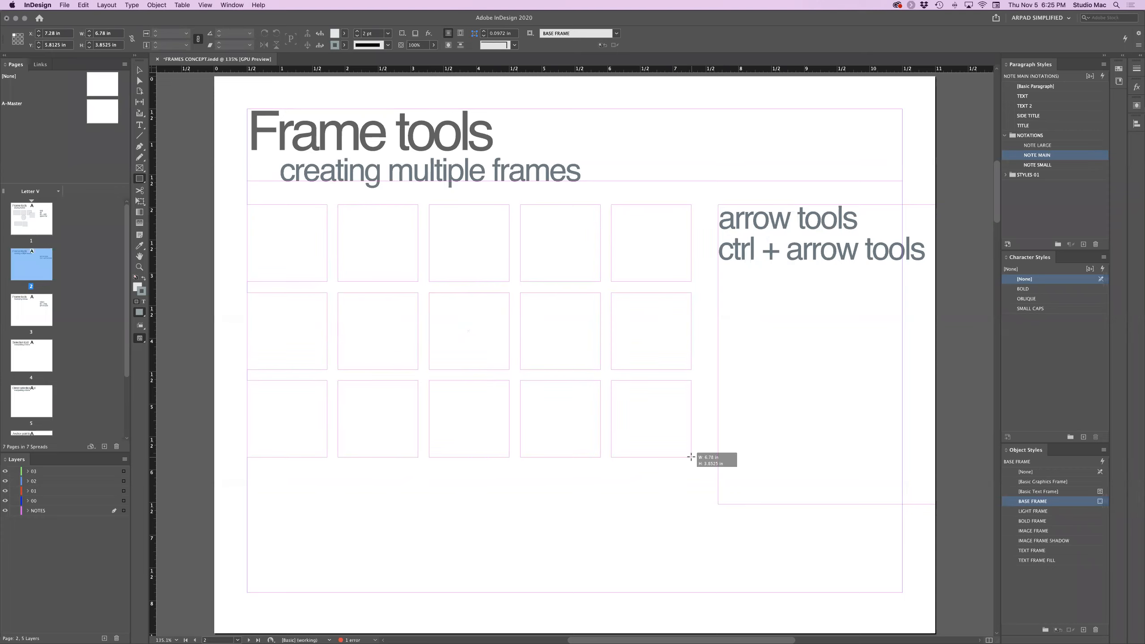
Step: Shrink the frame area back to a single row about 6.9 × 1.54 in
left_click_drag(691, 458, 699, 306)
key("Down")
key("Down")
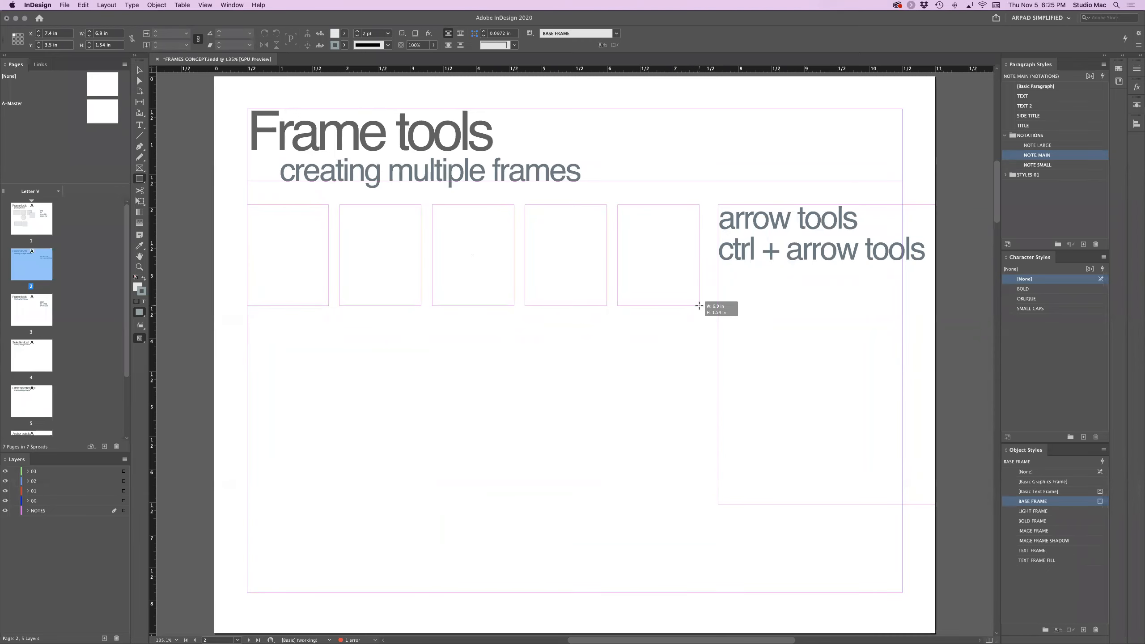
mouse_move(699, 306)
left_mouse_down()
mouse_move(651, 302)
mouse_move(699, 305)
left_mouse_up()
key("Right")
key("Right")
key("Left")
key("Left")
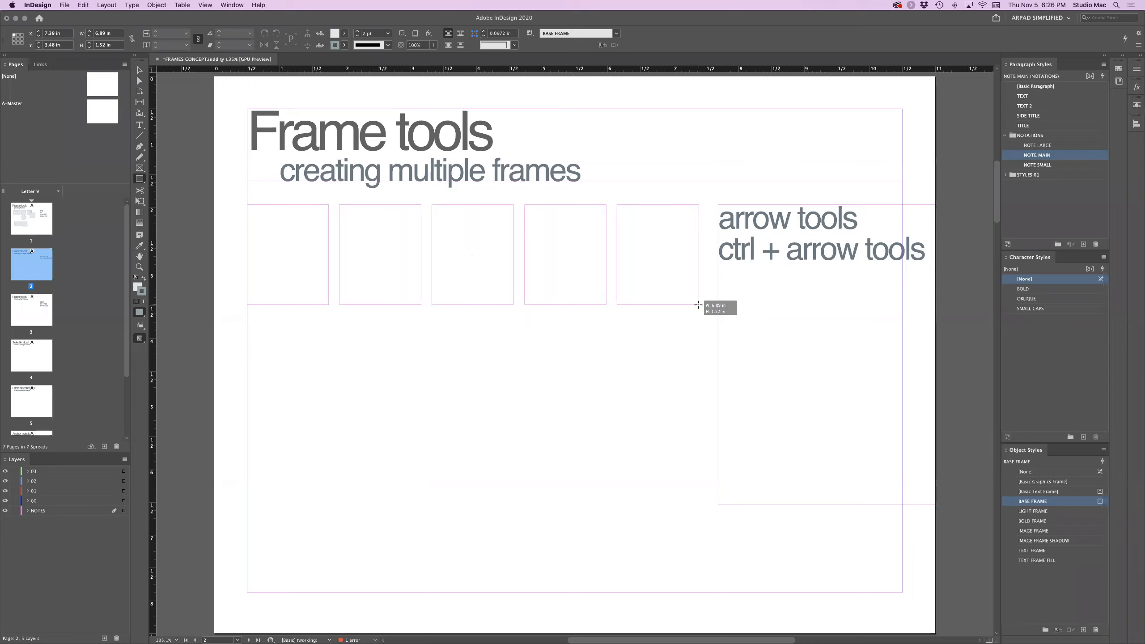
Step: Adjust the gutters between the five frames, narrowing them and then widening them slightly
key("super+Left")
key("super+Left")
key("super+Left")
key("super+Left")
key("super+Left")
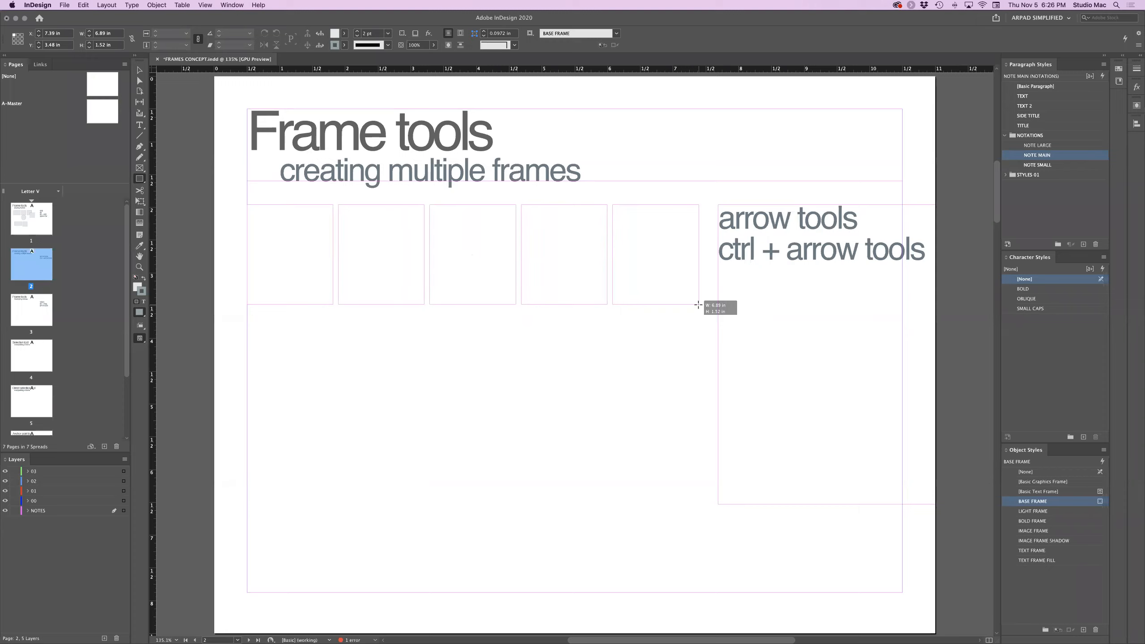
key("super+Right")
key("super+Right")
key("super+Right")
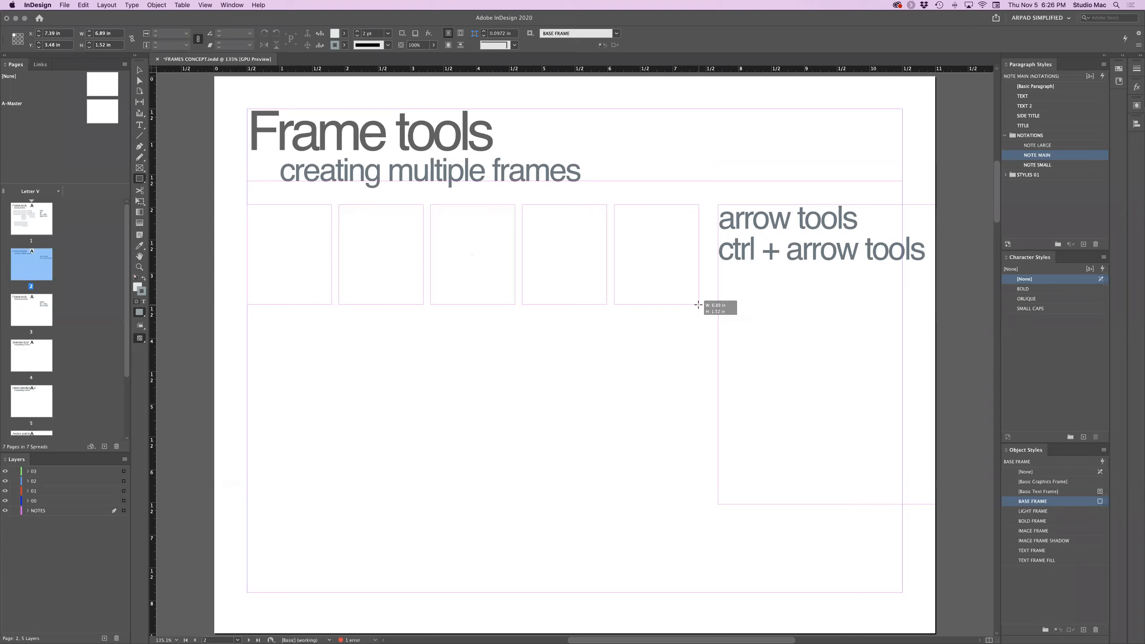
Step: Resize the row to about 7.03 × 1.32 in with square proportions and place the five frames
left_click_drag(698, 306, 708, 314)
key("shift")
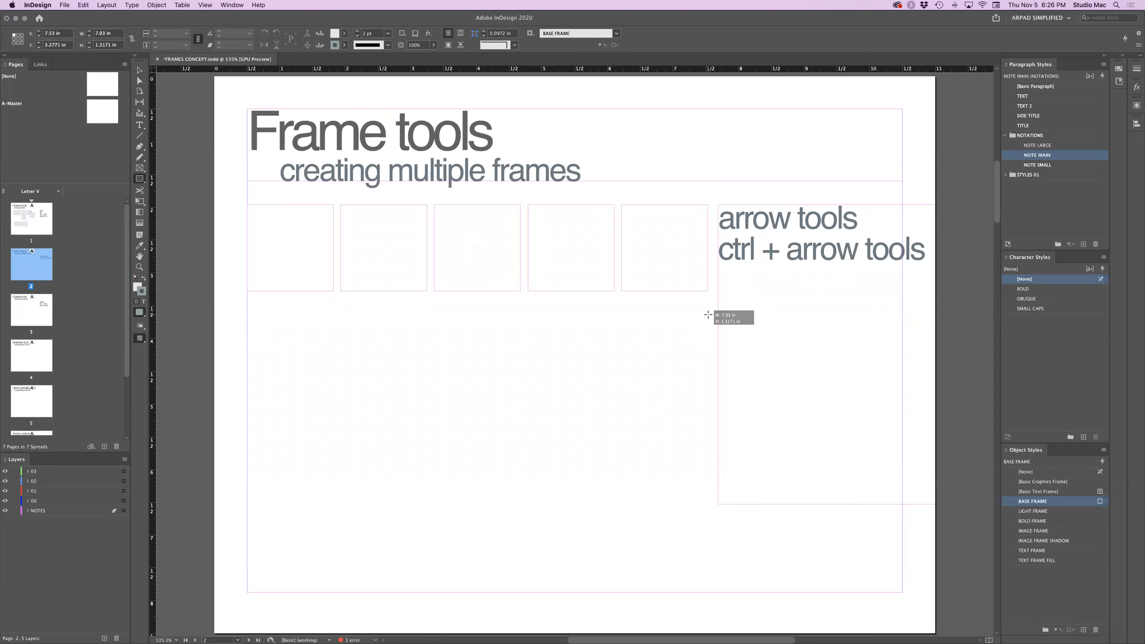
left_click_drag(708, 314, 708, 315)
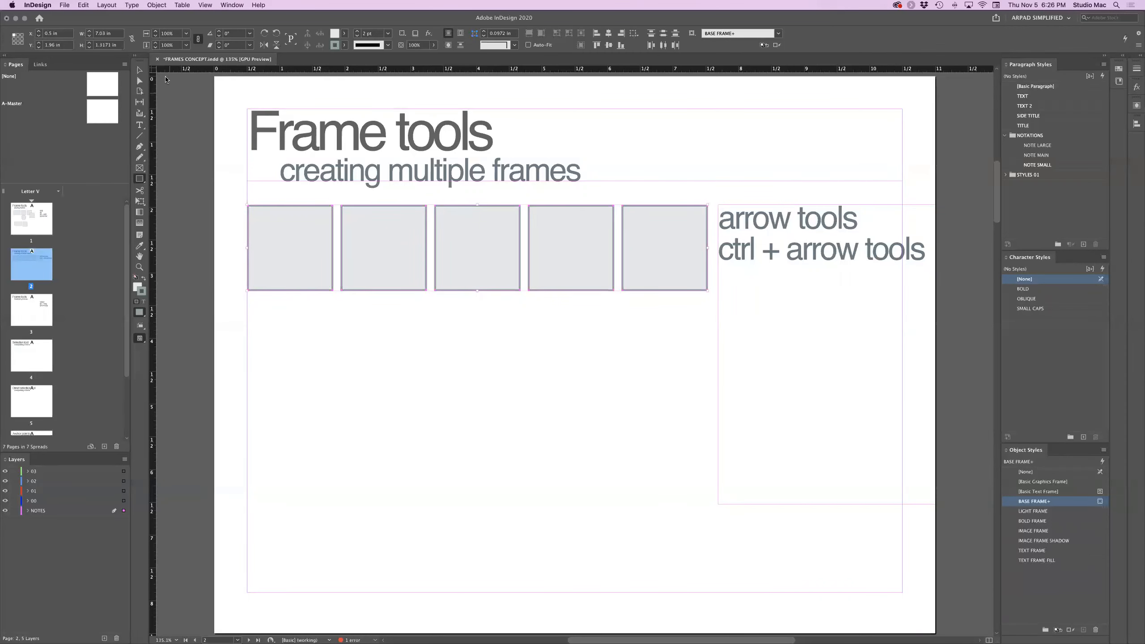
Step: Change the five frames' content type to Graphic and apply the [None] object style to them
left_click(159, 6)
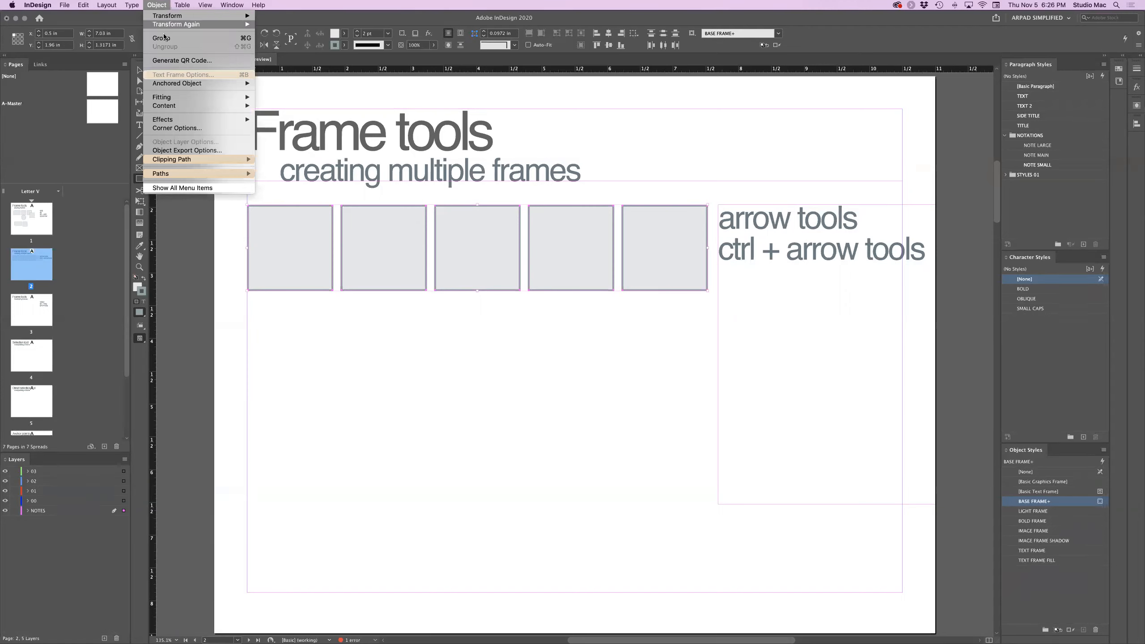
mouse_move(185, 107)
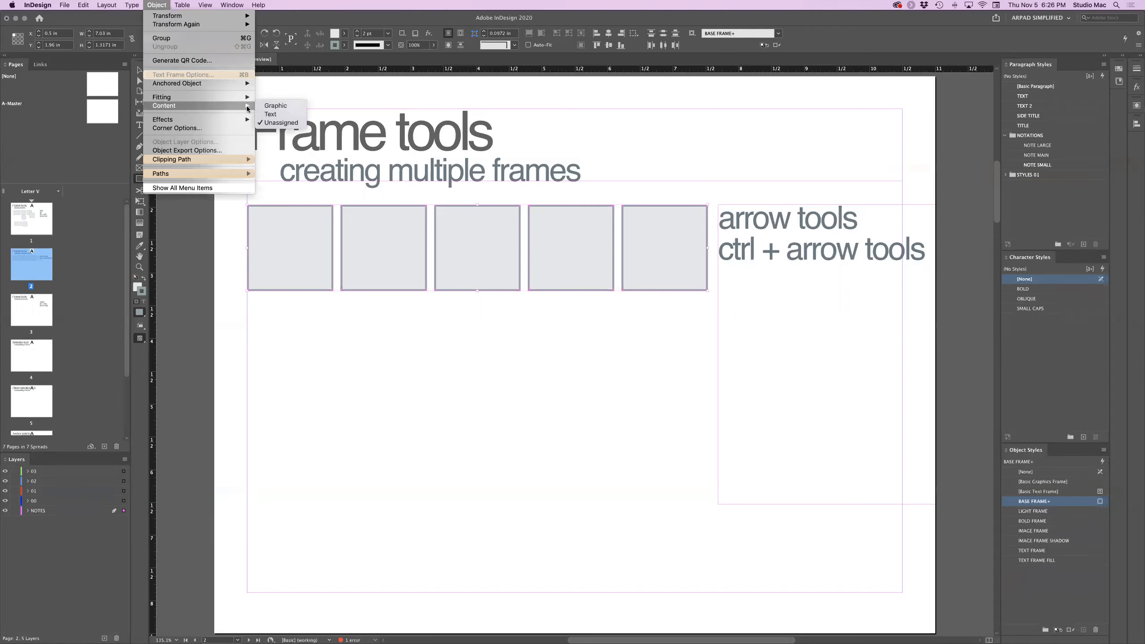
left_click(284, 110)
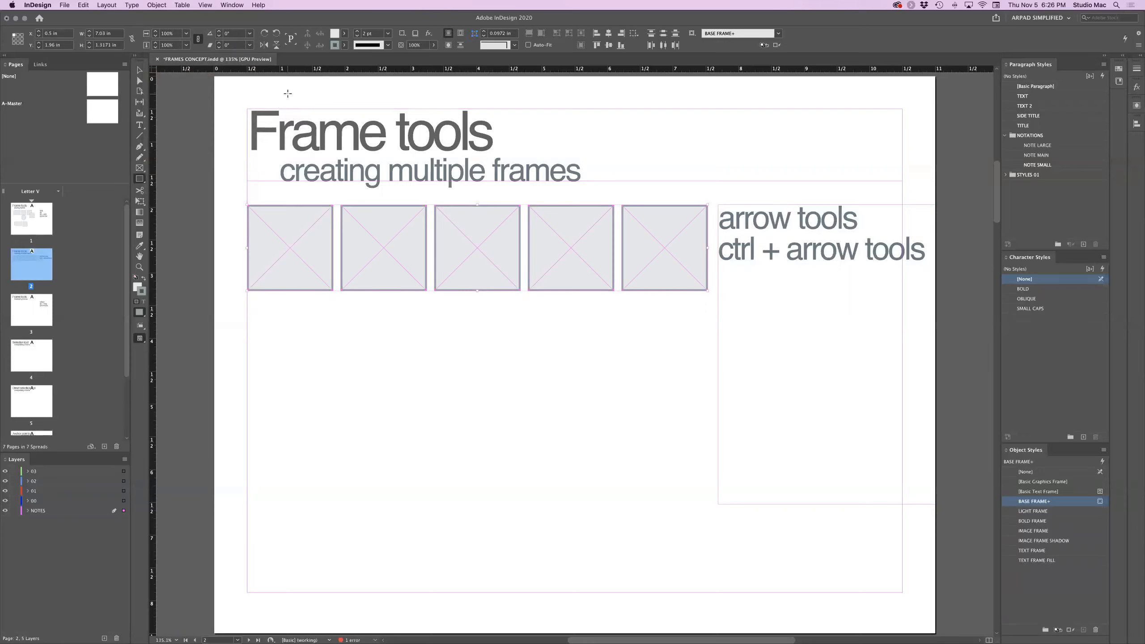
left_click(1026, 472)
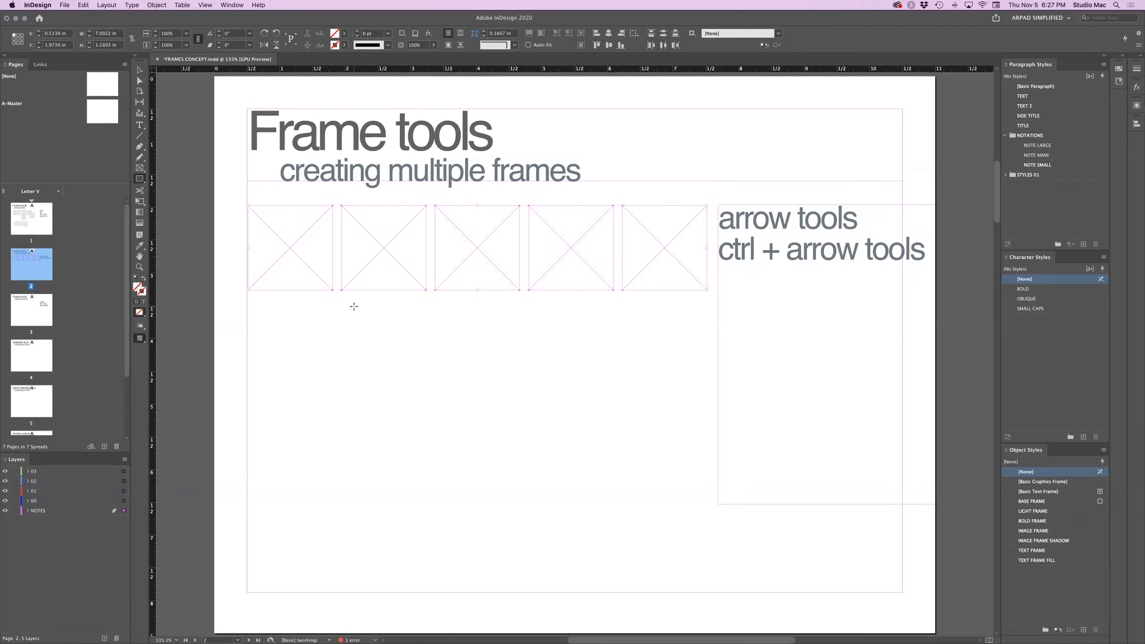
Step: Select all five frames in the row and apply the IMAGE FRAME object style
left_click(140, 71)
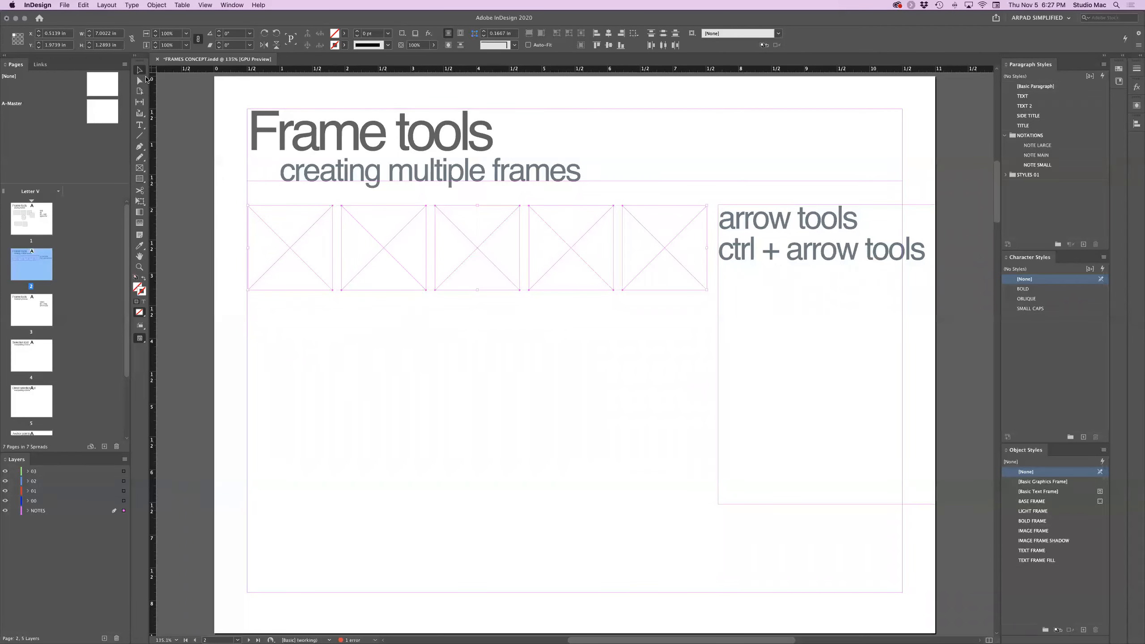
left_click(212, 234)
left_click_drag(212, 235, 668, 333)
left_click(1065, 532)
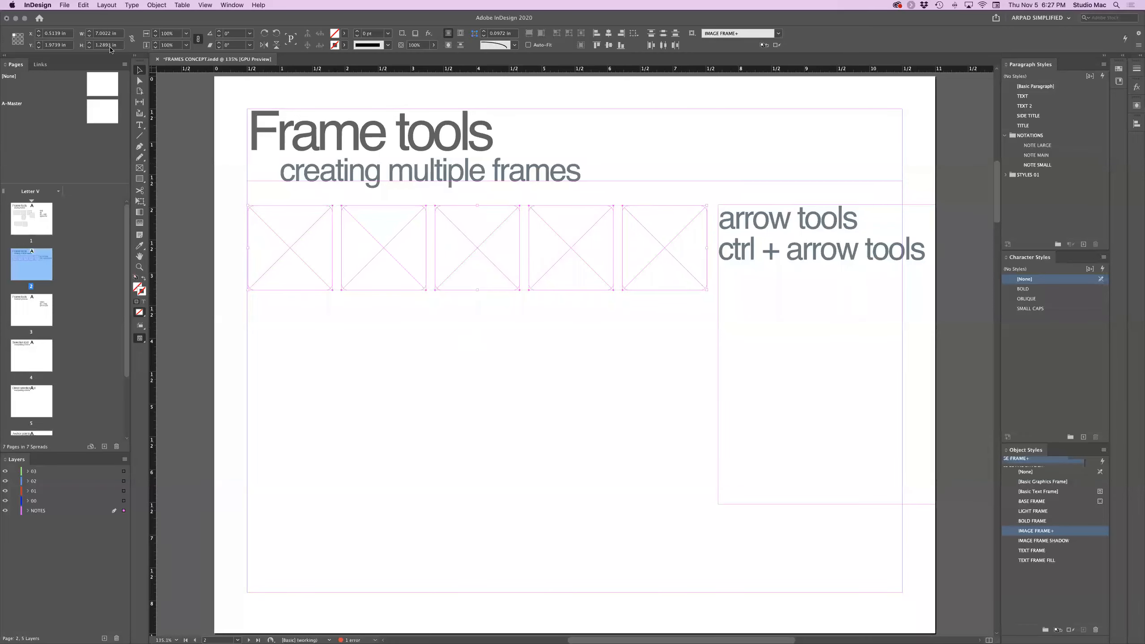
Step: Load the first five images of the IMAGES folder, Screen Shot 4.16.35 PM through 5.35.04 PM, for placing
left_click(64, 5)
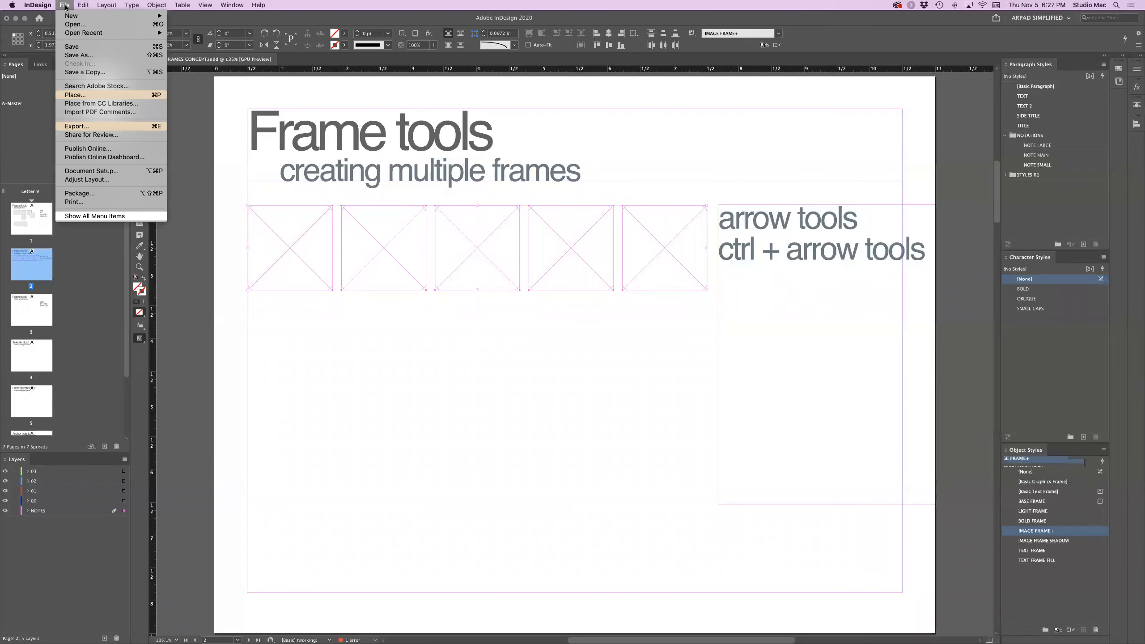
left_click(85, 95)
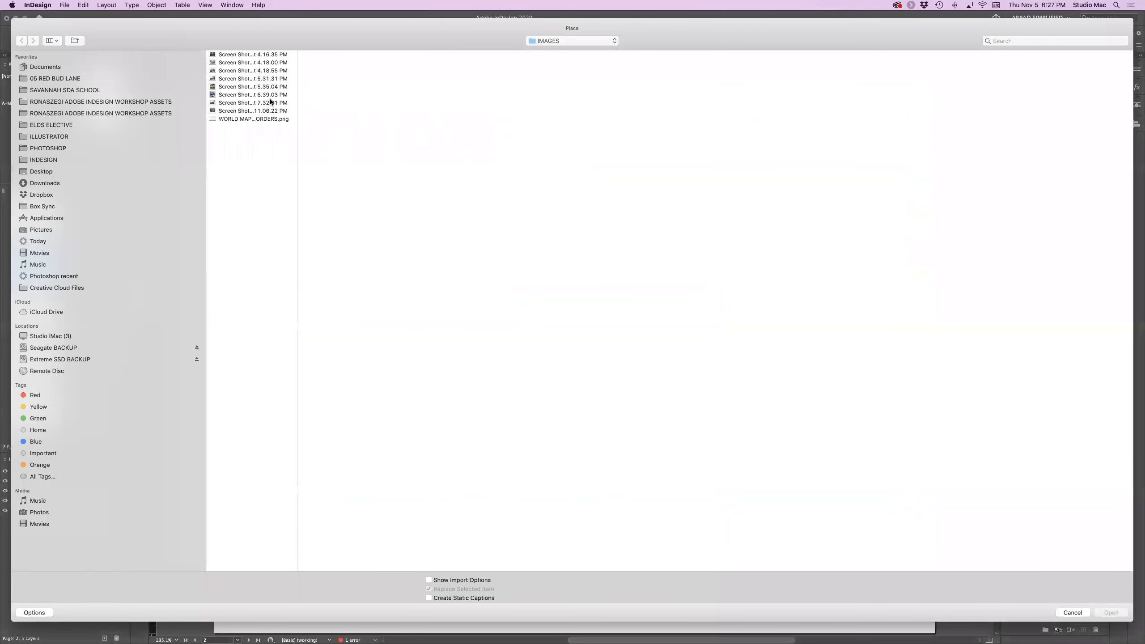
left_click(272, 54)
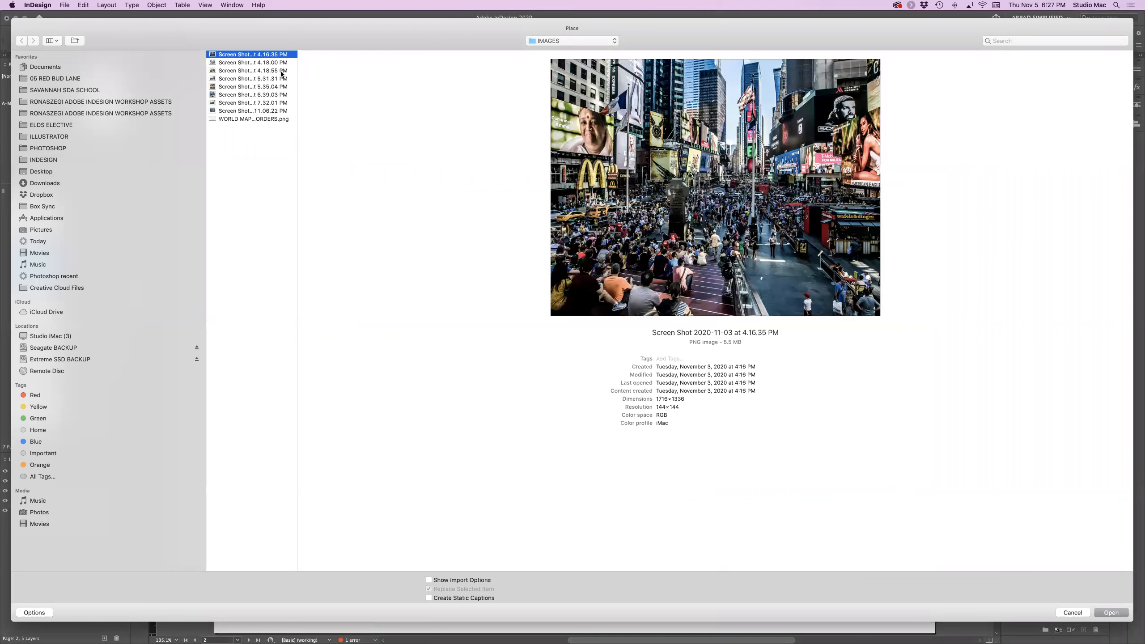
left_click(281, 87, "shift")
left_click(1111, 612)
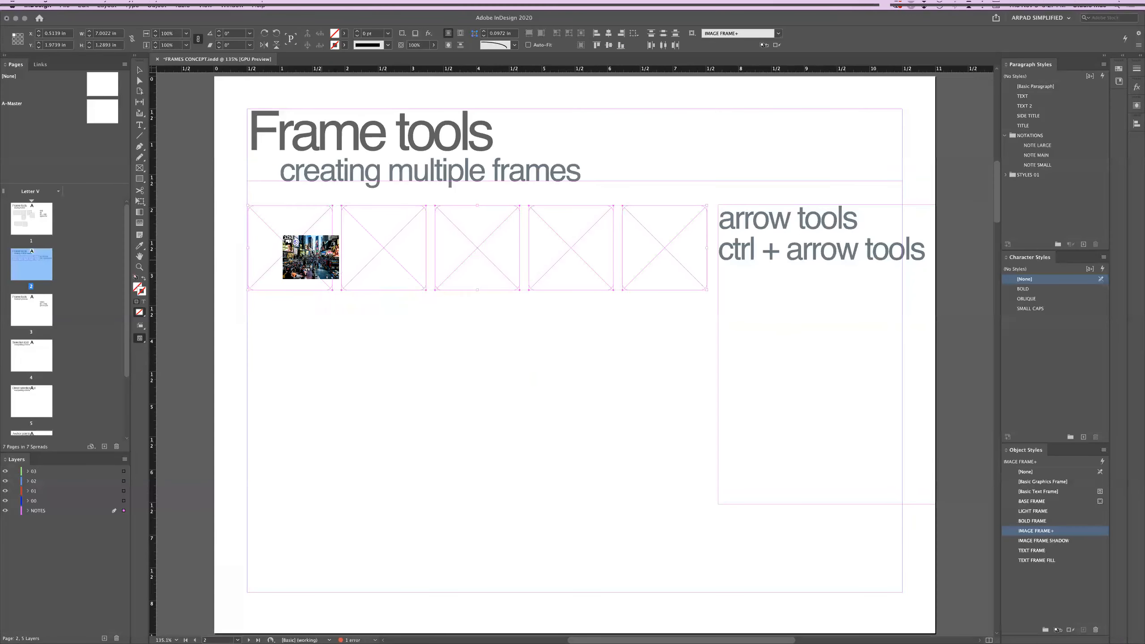
Step: Place the five loaded images into the row's frames in order from left to right, and deselect
left_click(322, 266)
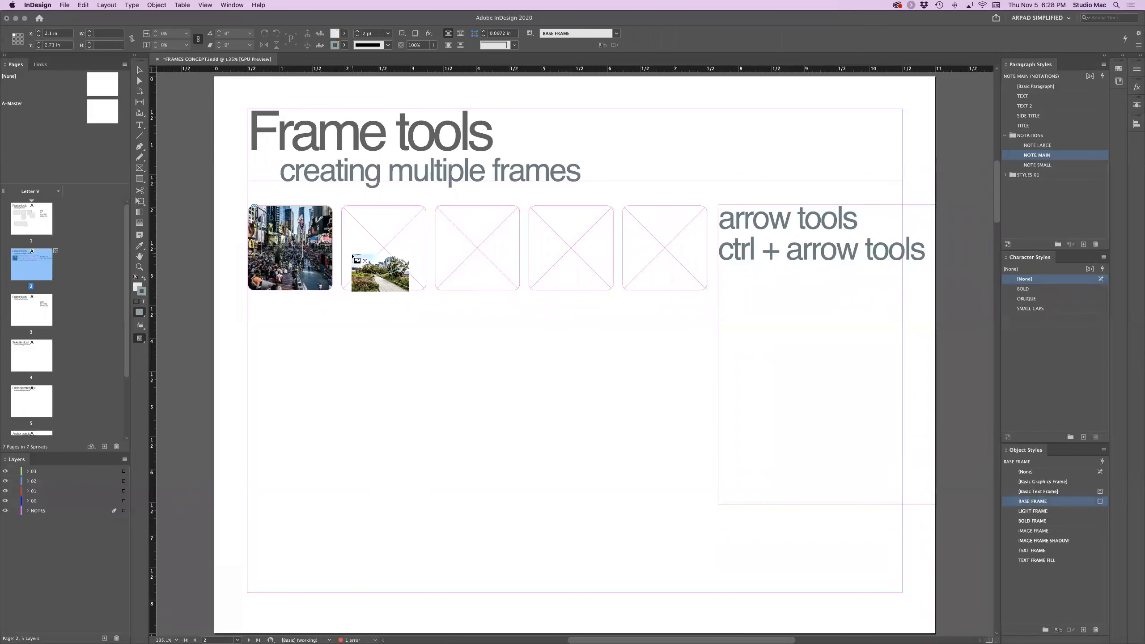
left_click(353, 256)
left_click(501, 265)
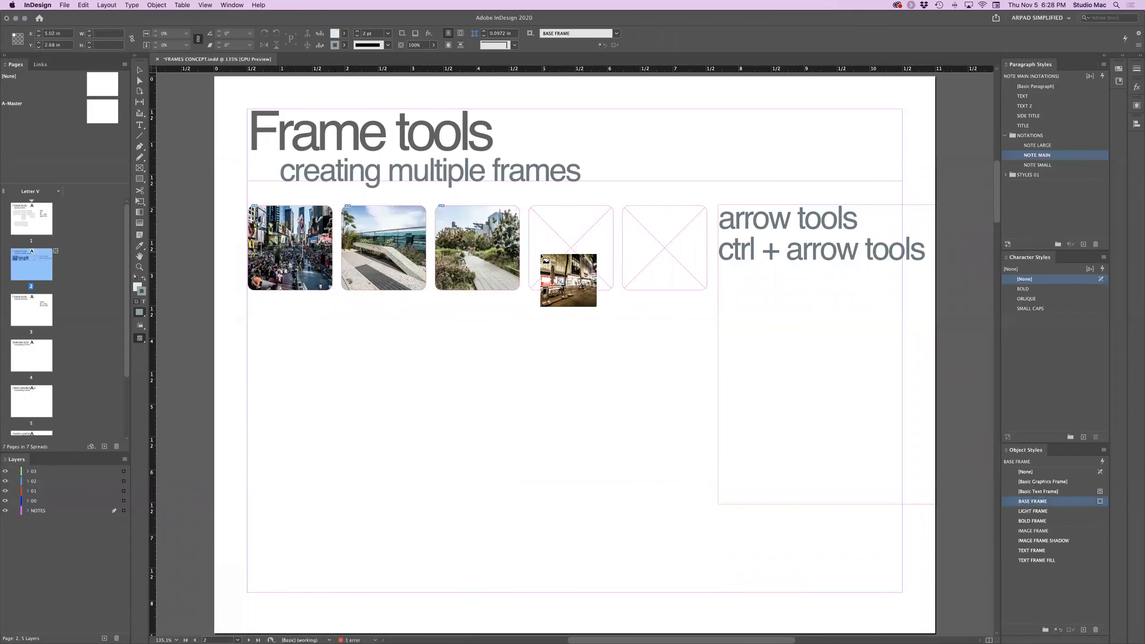
left_click(541, 256)
left_click(646, 246)
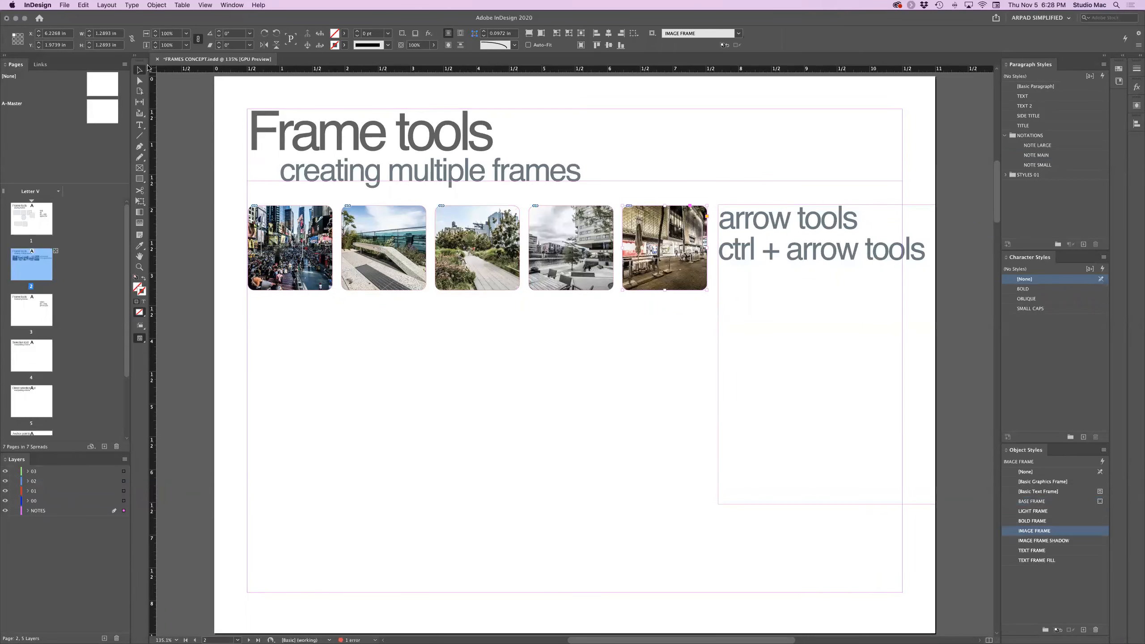
left_click(196, 176)
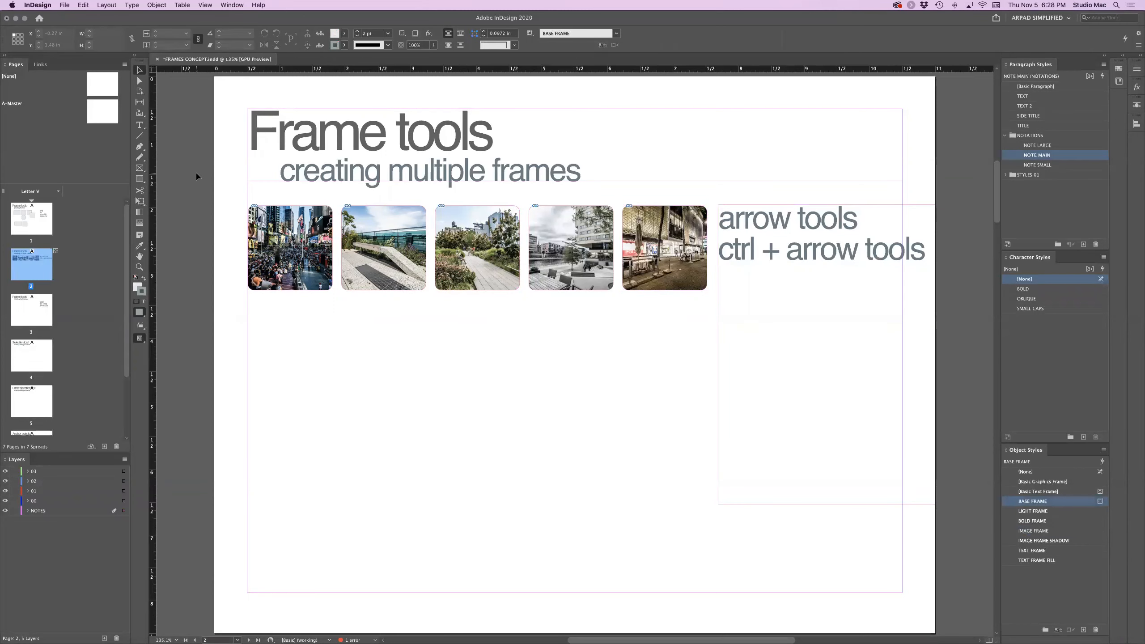
Step: Draw a second row of five equal rectangle frames, about 7.00 × 1.47 in overall, below the image row and matching its width
left_click(140, 179)
left_click_drag(247, 309, 707, 405)
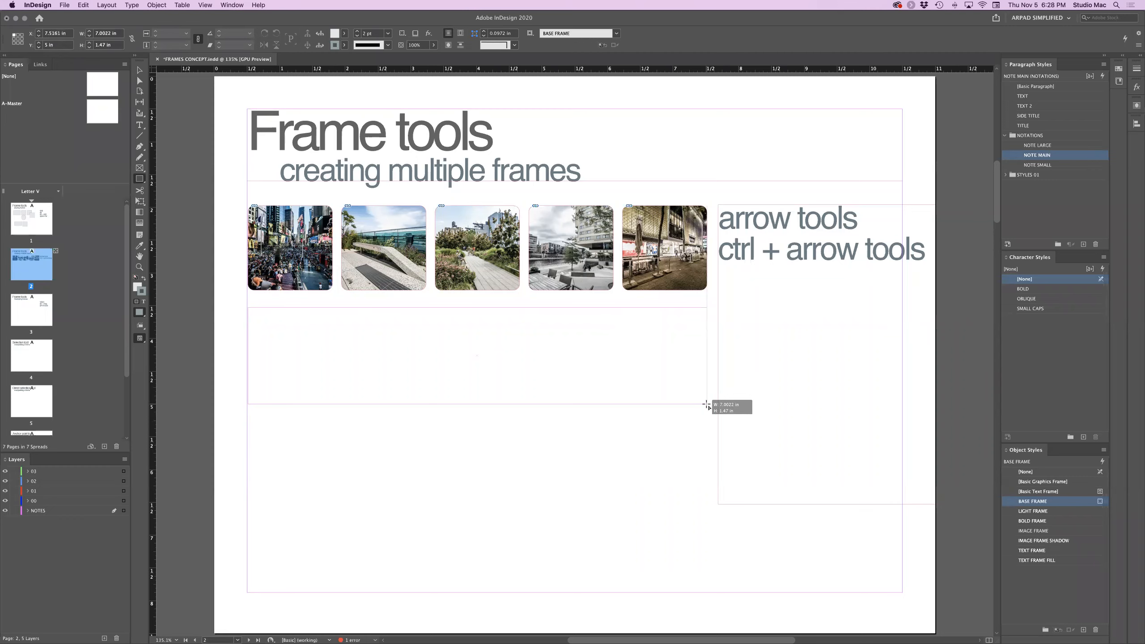
key("Right")
key("Right")
key("Right")
key("Right")
left_click_drag(706, 405, 706, 405)
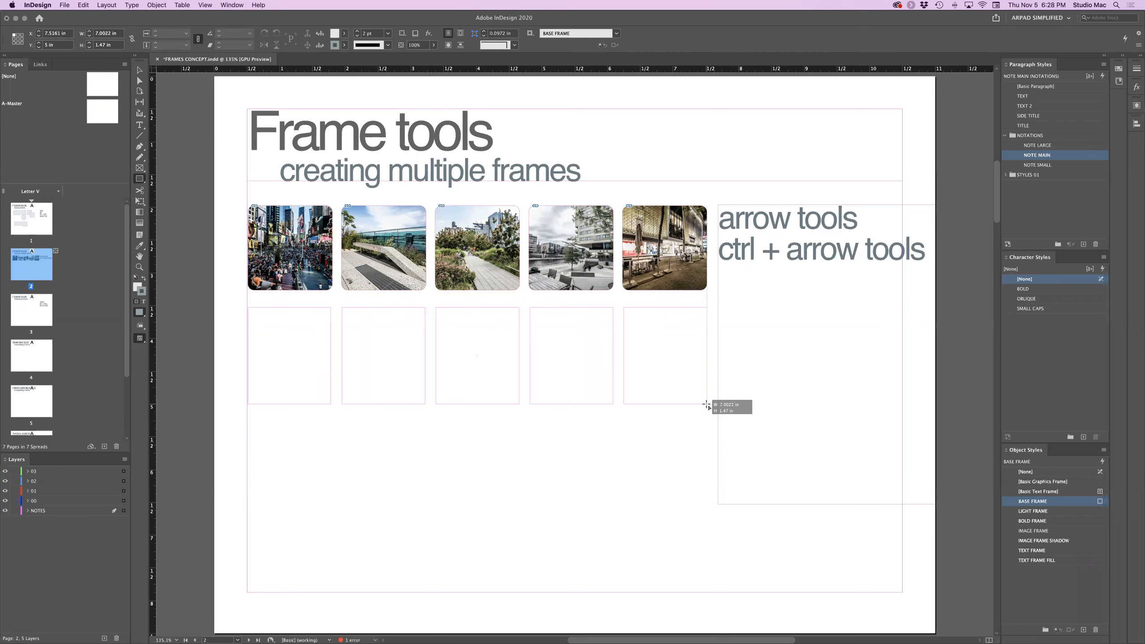
left_click_drag(706, 405, 705, 405)
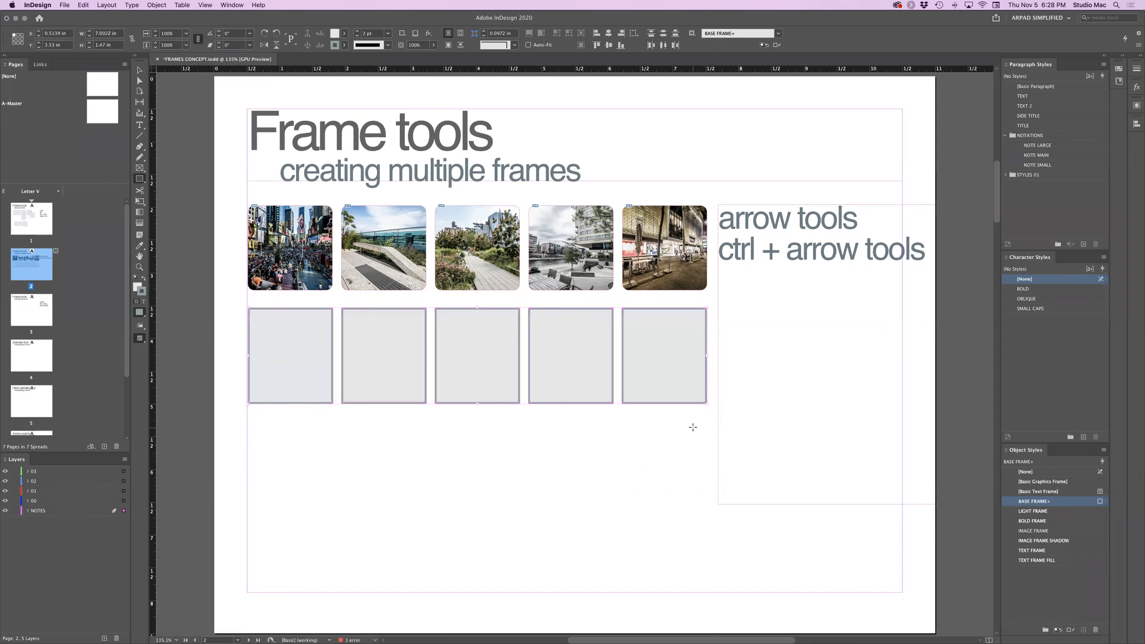
left_click(139, 70)
left_click(197, 183)
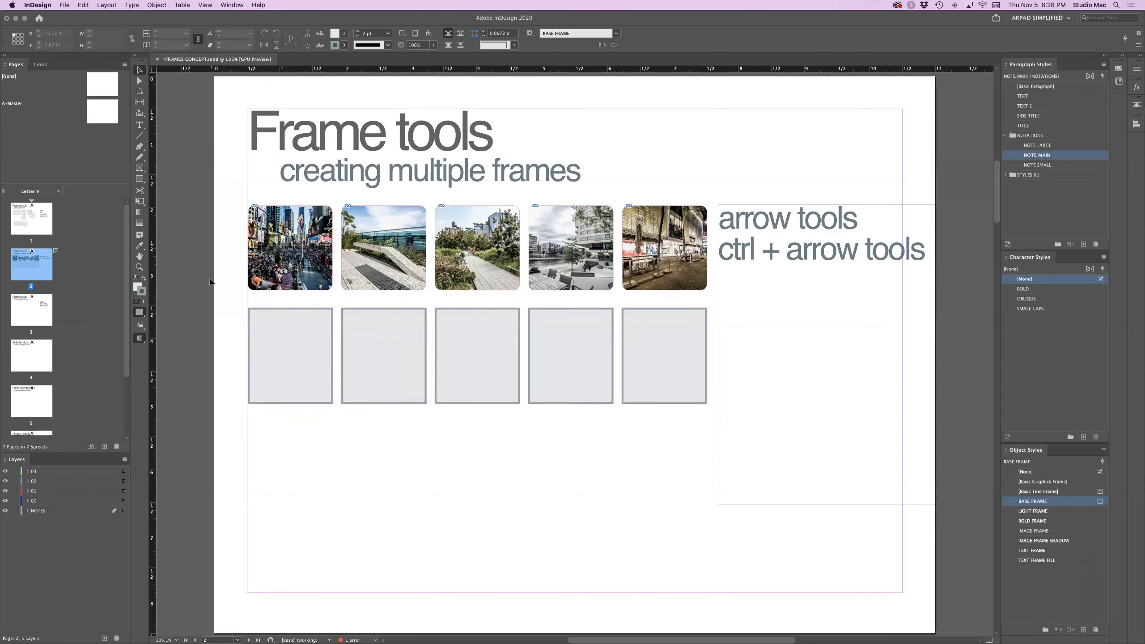
Step: On page 3, draw a 1.4 × 1.4 in square frame below the subtitle and move it to the left margin at X 0.5 in
double_click(41, 318)
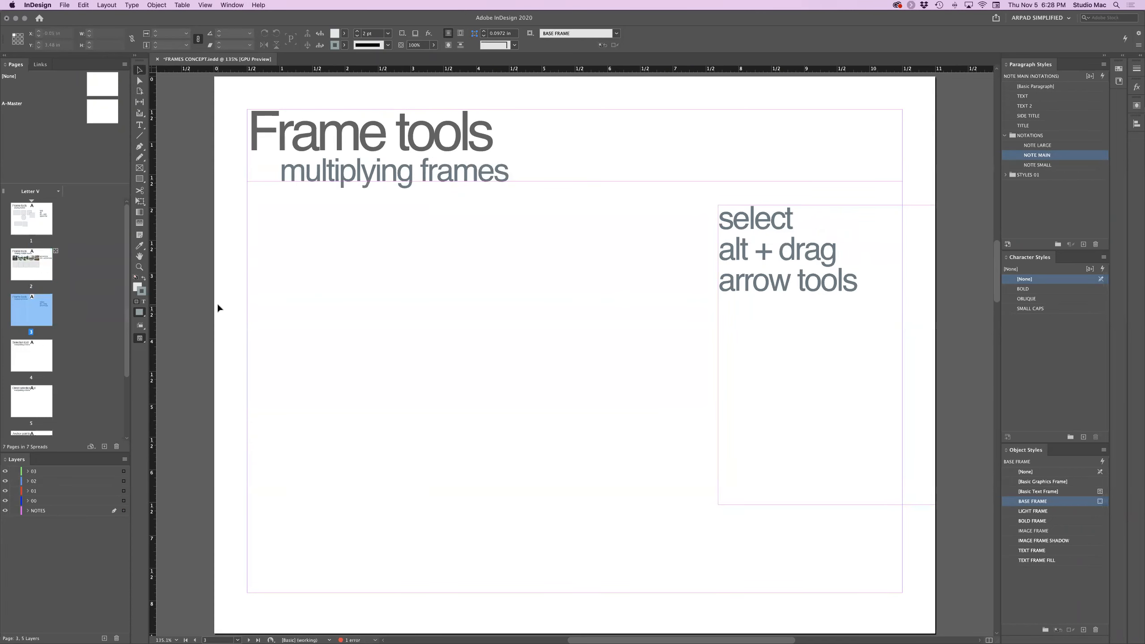
left_click(141, 182)
left_click_drag(251, 215, 297, 260)
left_click_drag(341, 296, 350, 307)
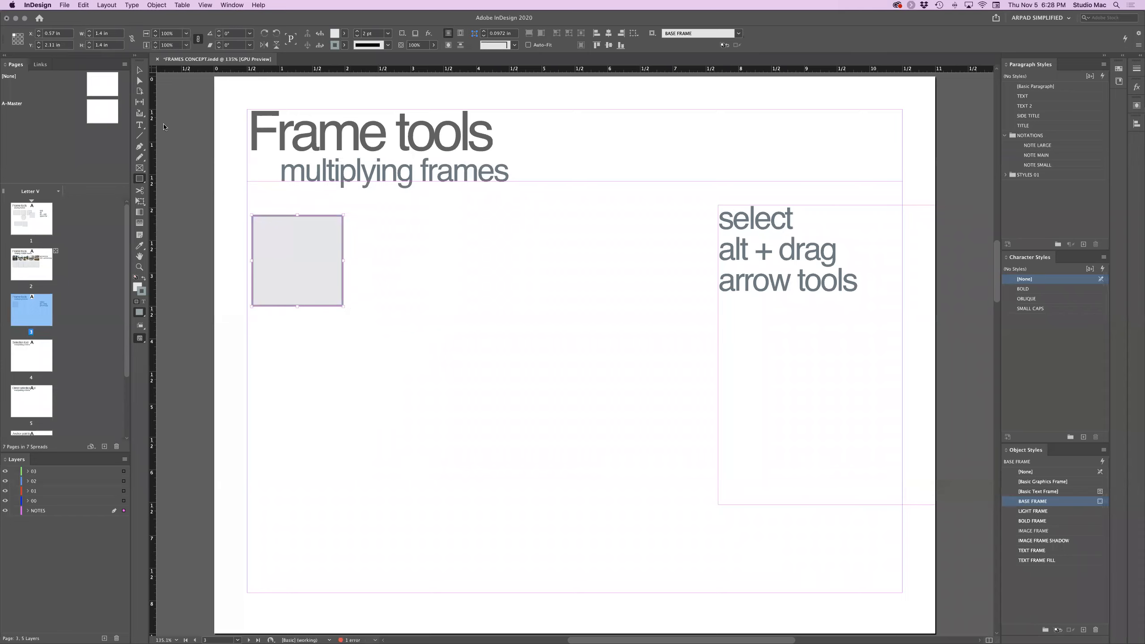
left_click(140, 70)
left_click(417, 300)
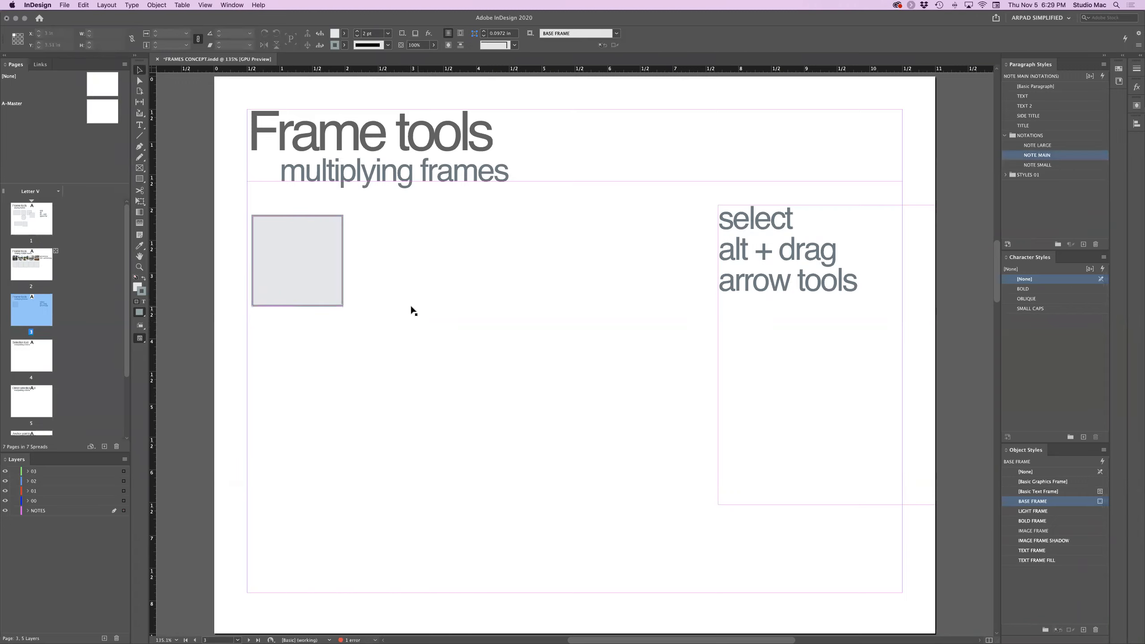
left_click(326, 274)
left_click_drag(326, 270, 322, 270)
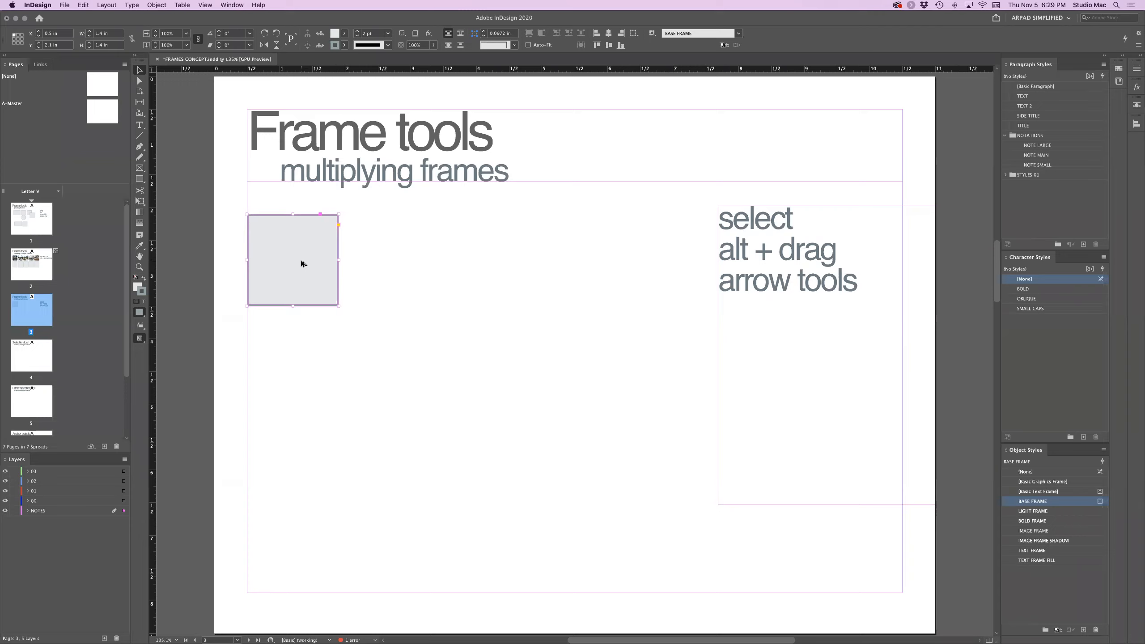
Step: Multiply the square into five diagonally stepped frames ending at the notes frame's left edge, and apply the IMAGE FRAME object style to them
left_click_drag(301, 263, 647, 413)
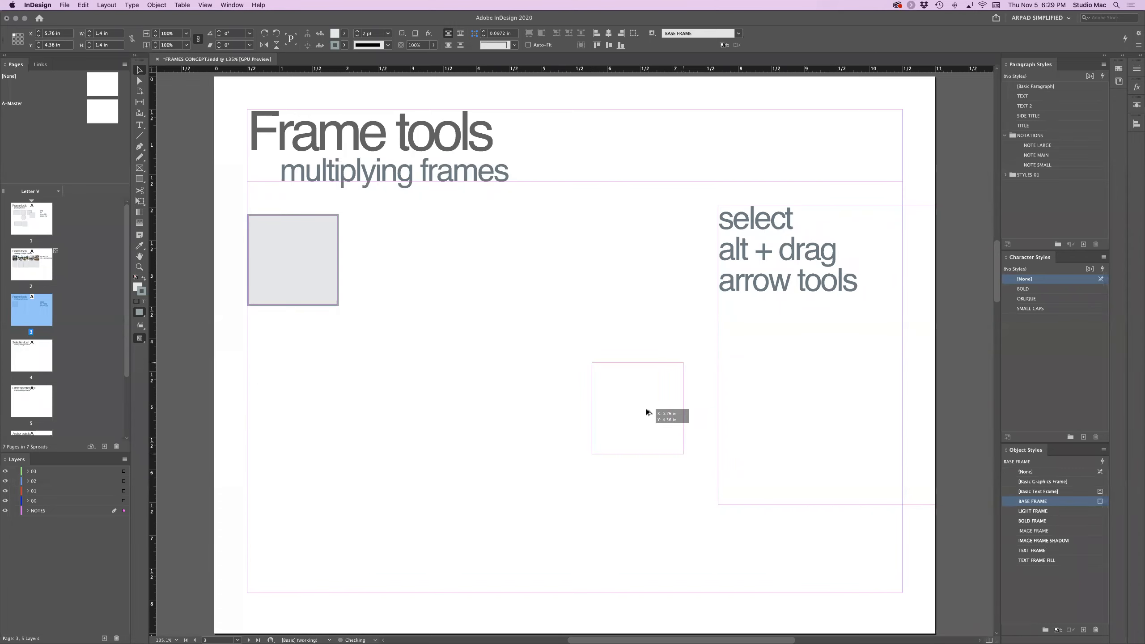
key("Right")
key("Right")
left_click_drag(647, 413, 691, 430)
key("Right")
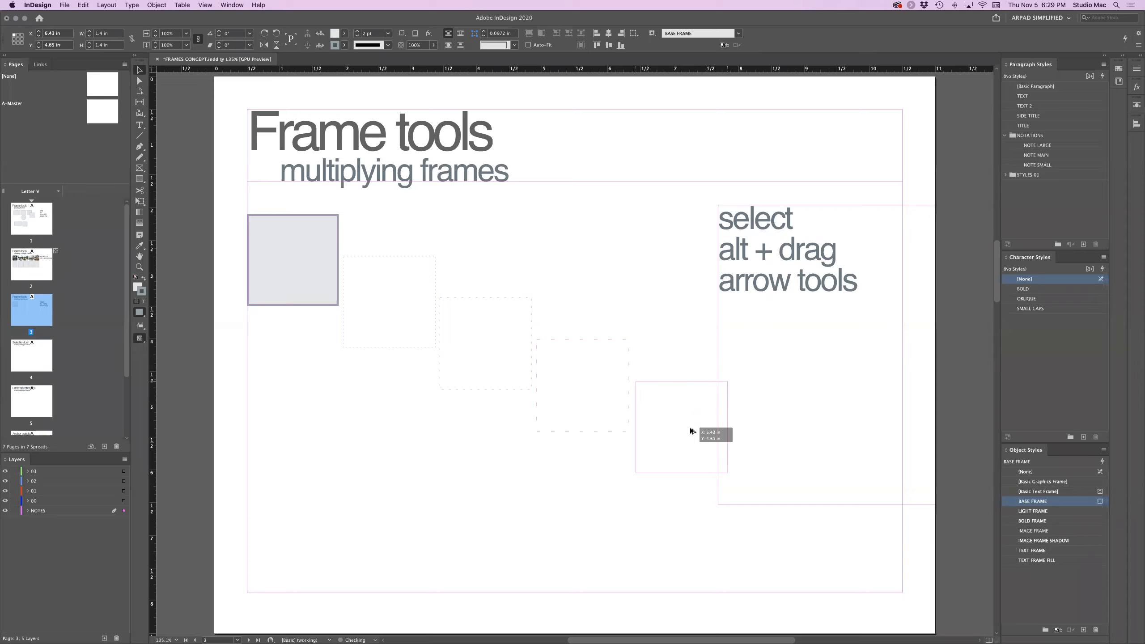
left_click_drag(691, 430, 682, 430)
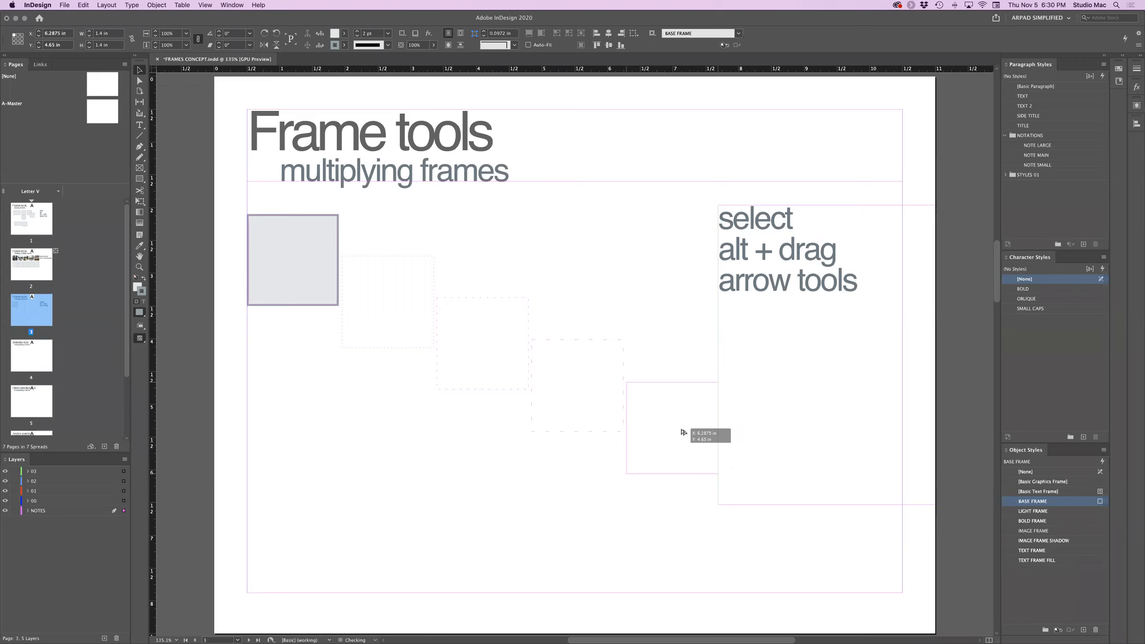
left_click_drag(684, 432, 683, 434)
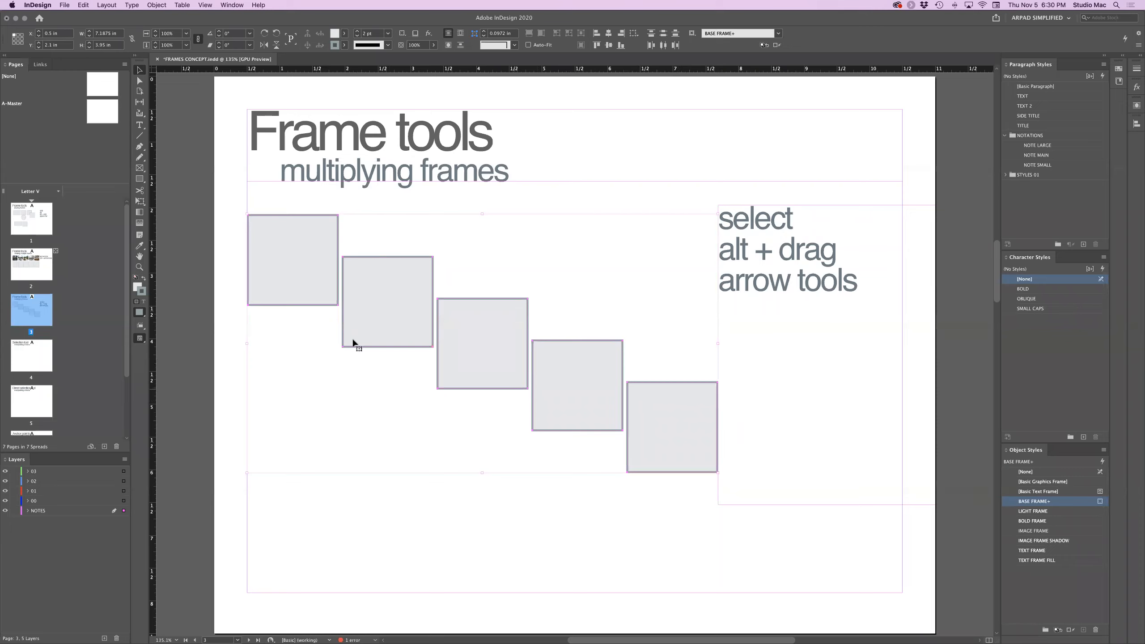
left_click(1066, 531)
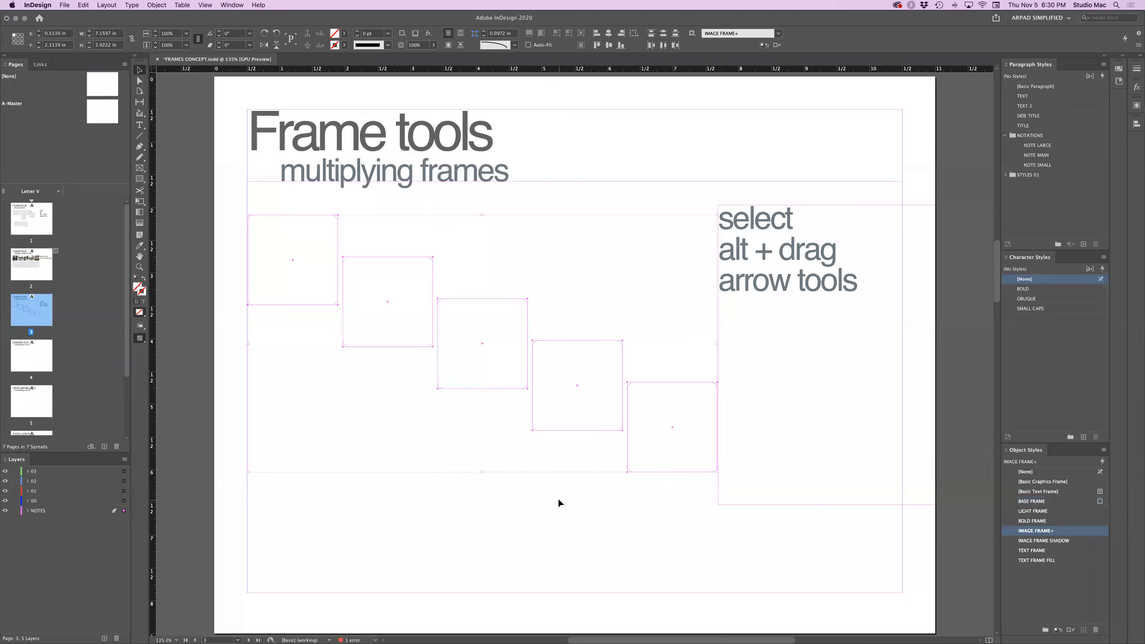
Step: Load the same five screenshot images from the IMAGES folder for the diagonal frames on page 3
key("super+d")
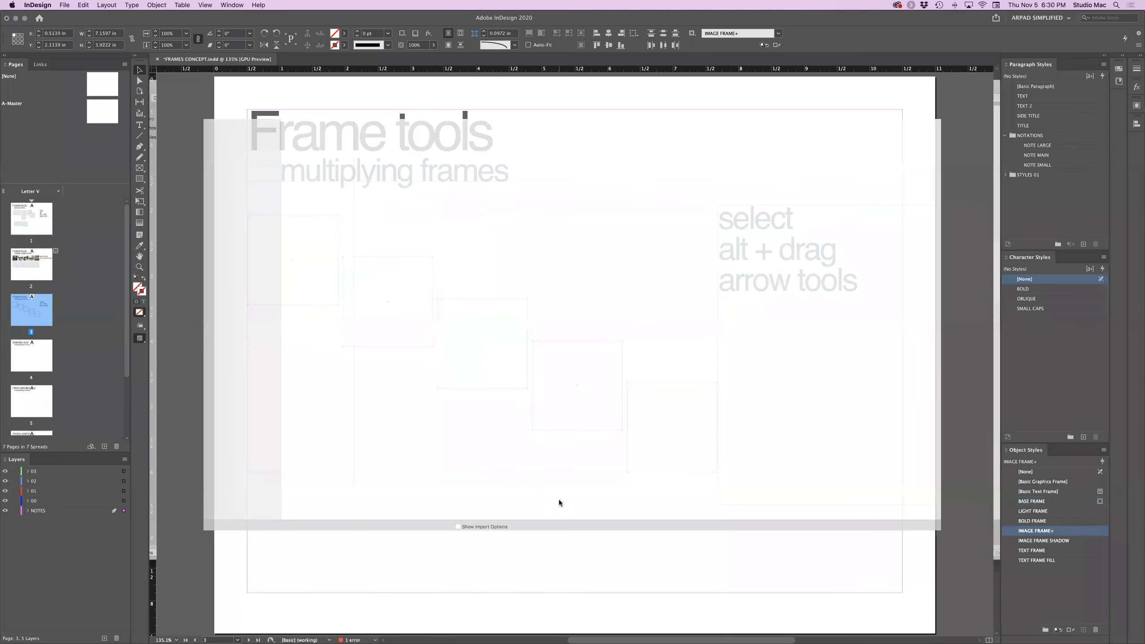
left_click(256, 55)
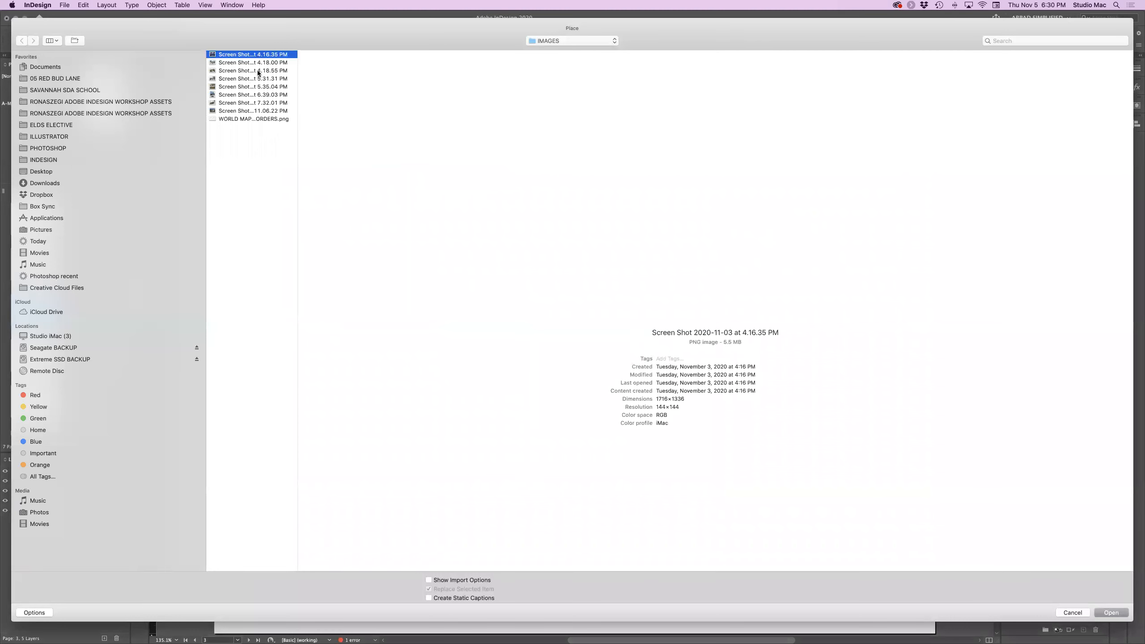
left_click(279, 87, "shift")
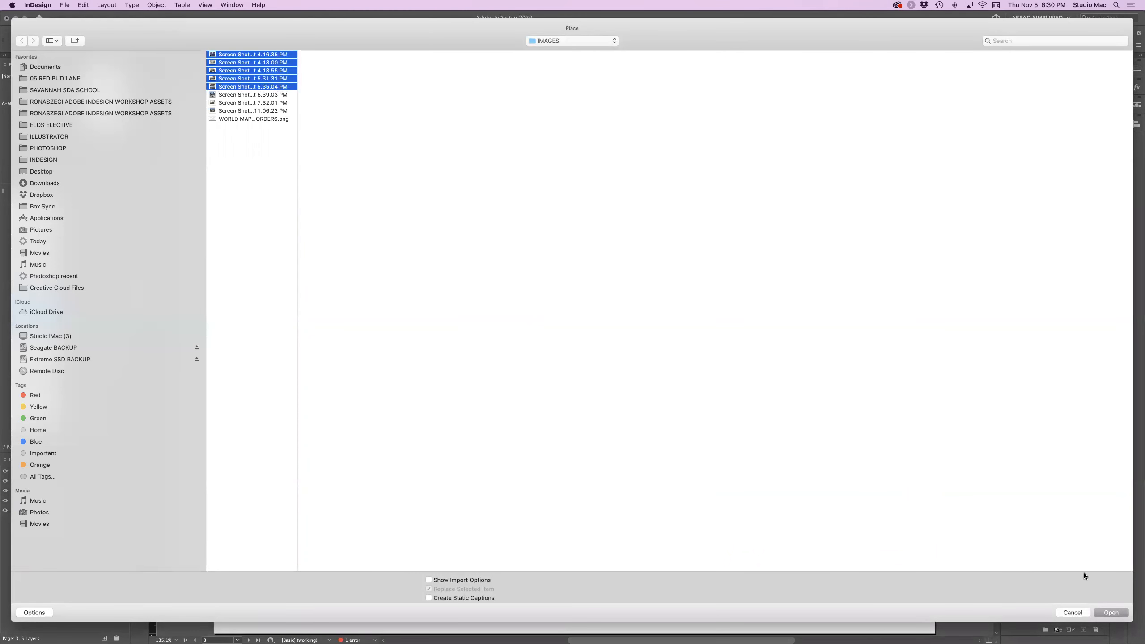
left_click(1110, 613)
Step: Place the five loaded images into the diagonal frames in order from upper left to lower right, and deselect
left_click(267, 244)
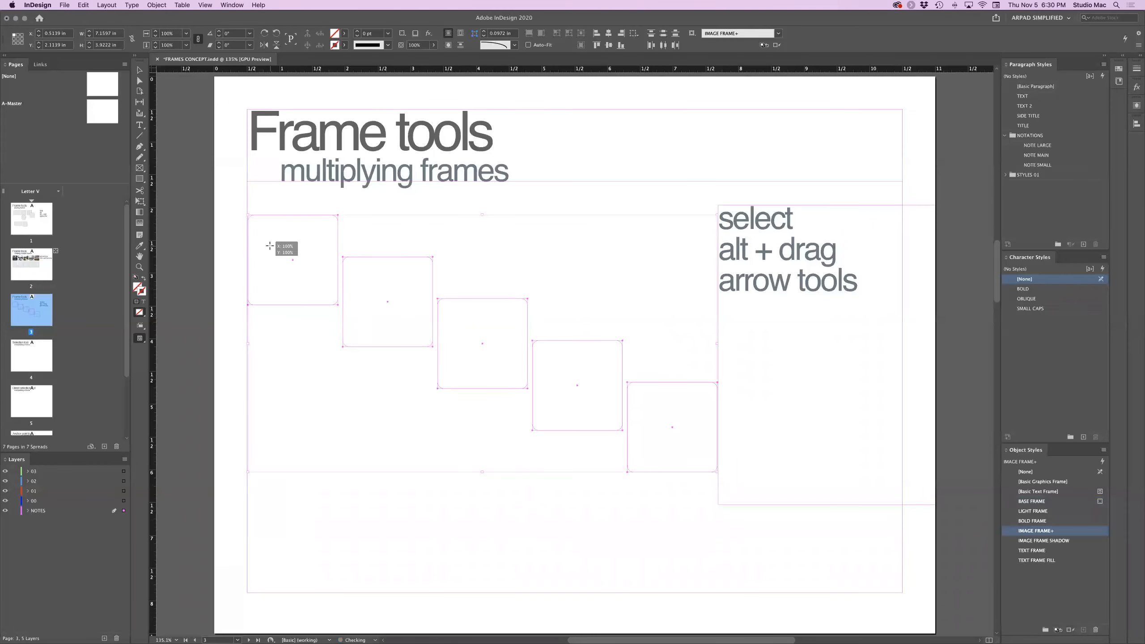
left_click(366, 297)
left_click(465, 335)
left_click(564, 385)
left_click(628, 463)
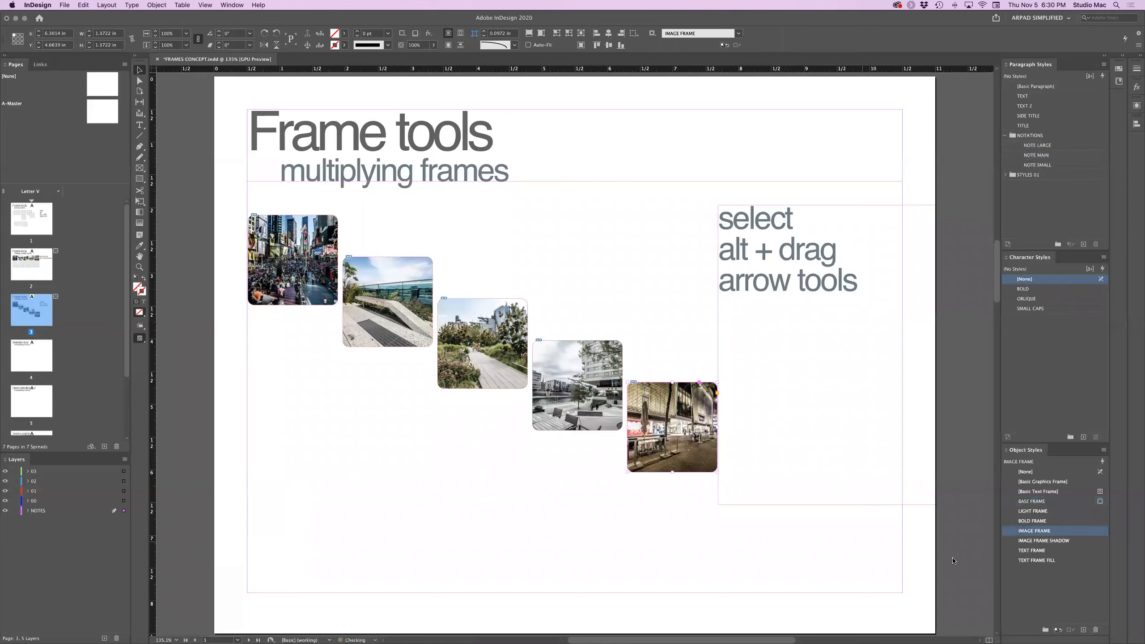
left_click(177, 187)
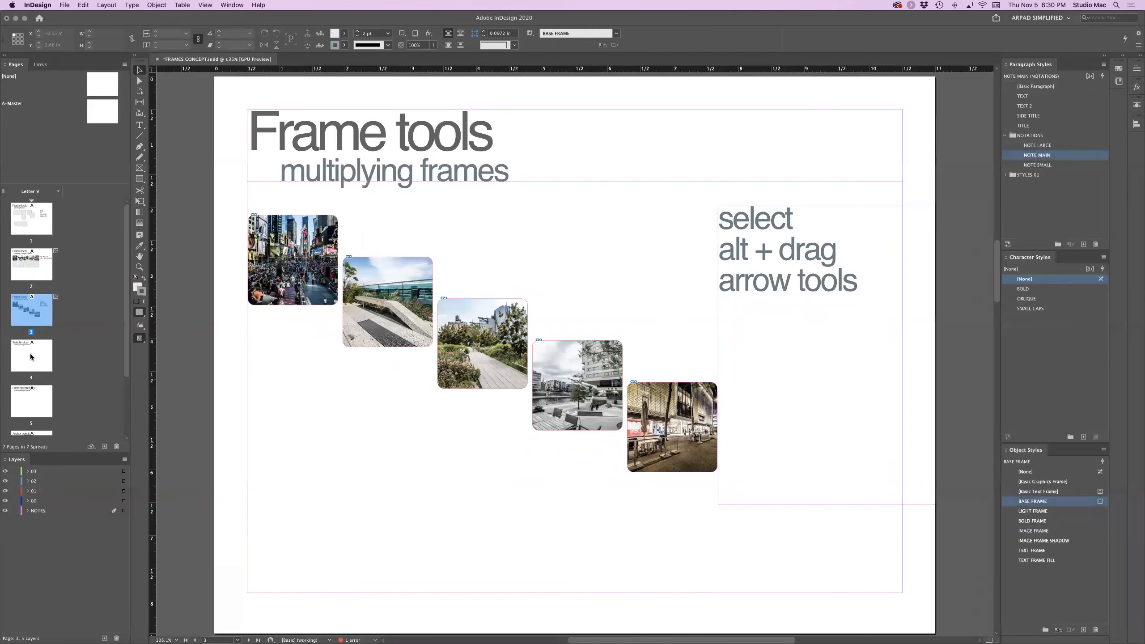